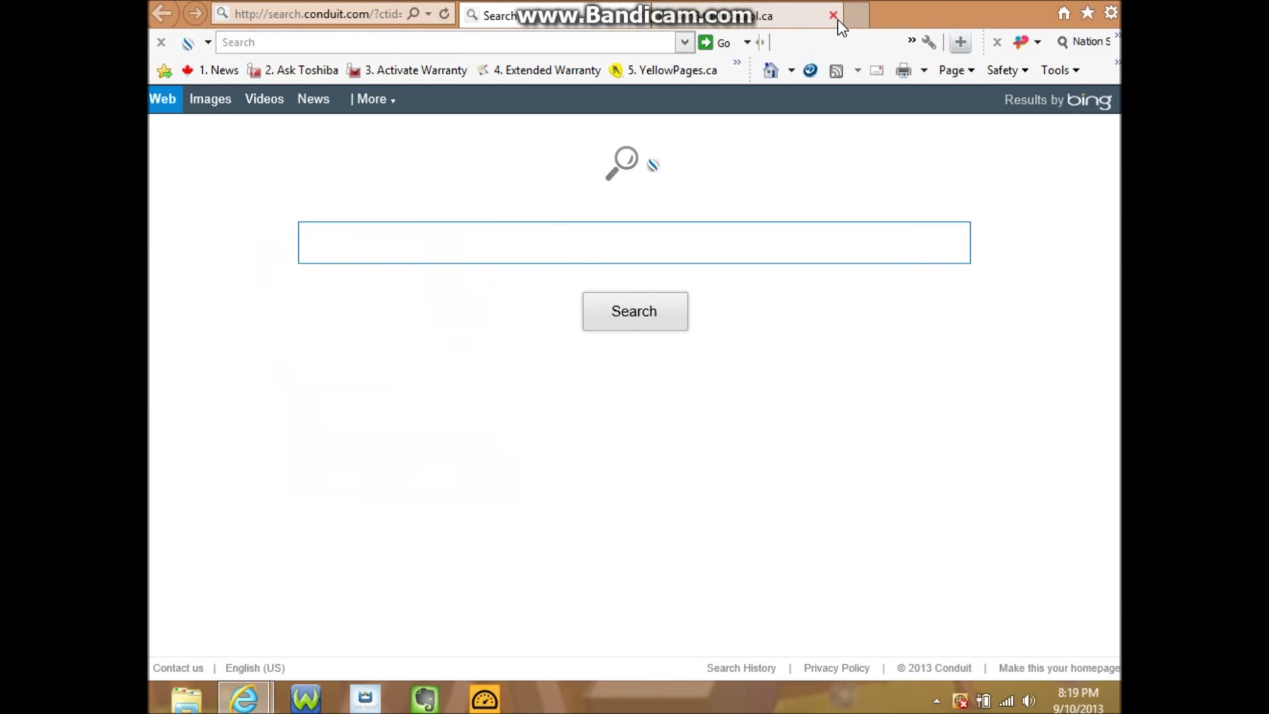
# Step: Enter the Windows Live Movie Maker address and open the Download366 Movie Maker result
pyautogui.click(296, 12)
pyautogui.write('w')
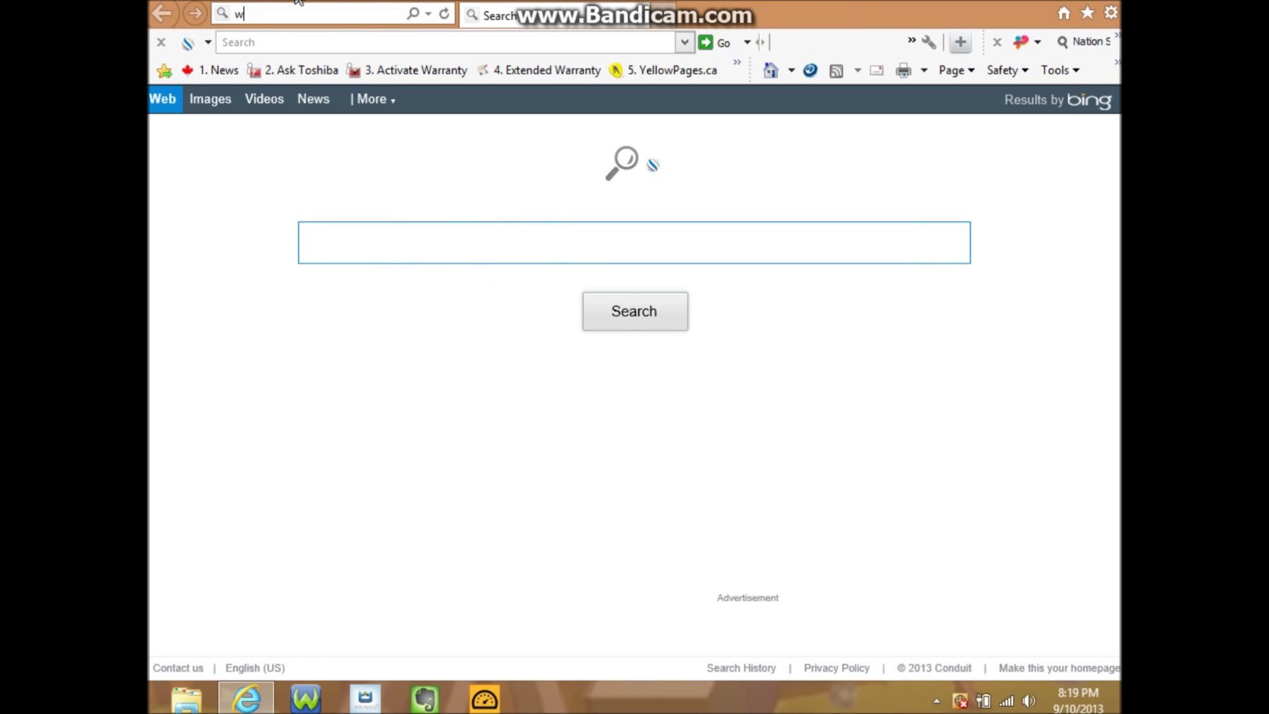
pyautogui.write('ww.wind')
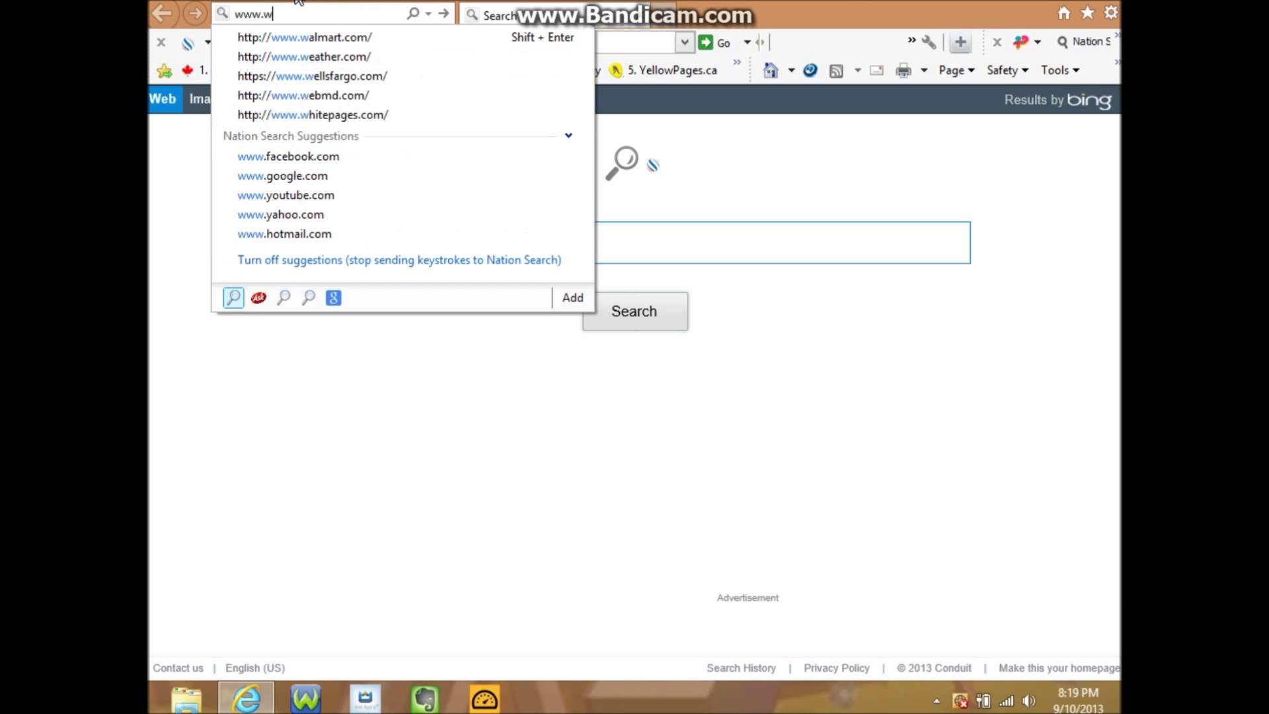
pyautogui.write('ows')
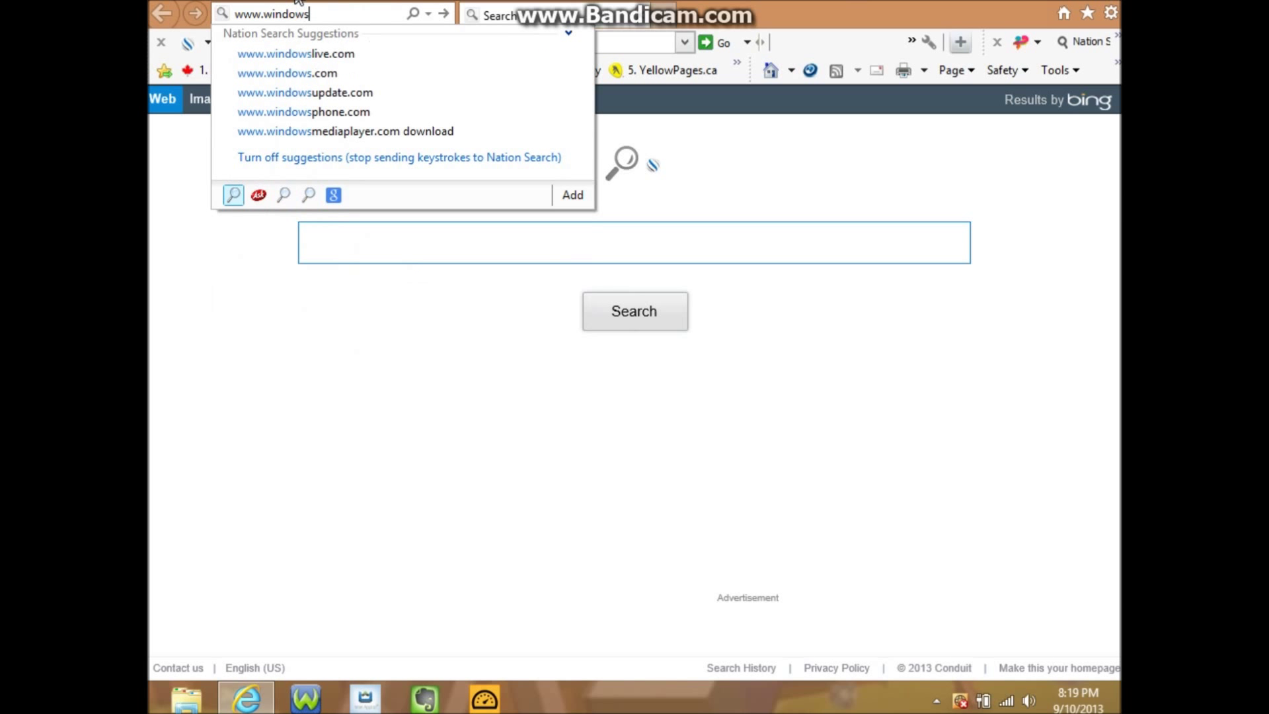
pyautogui.write('li')
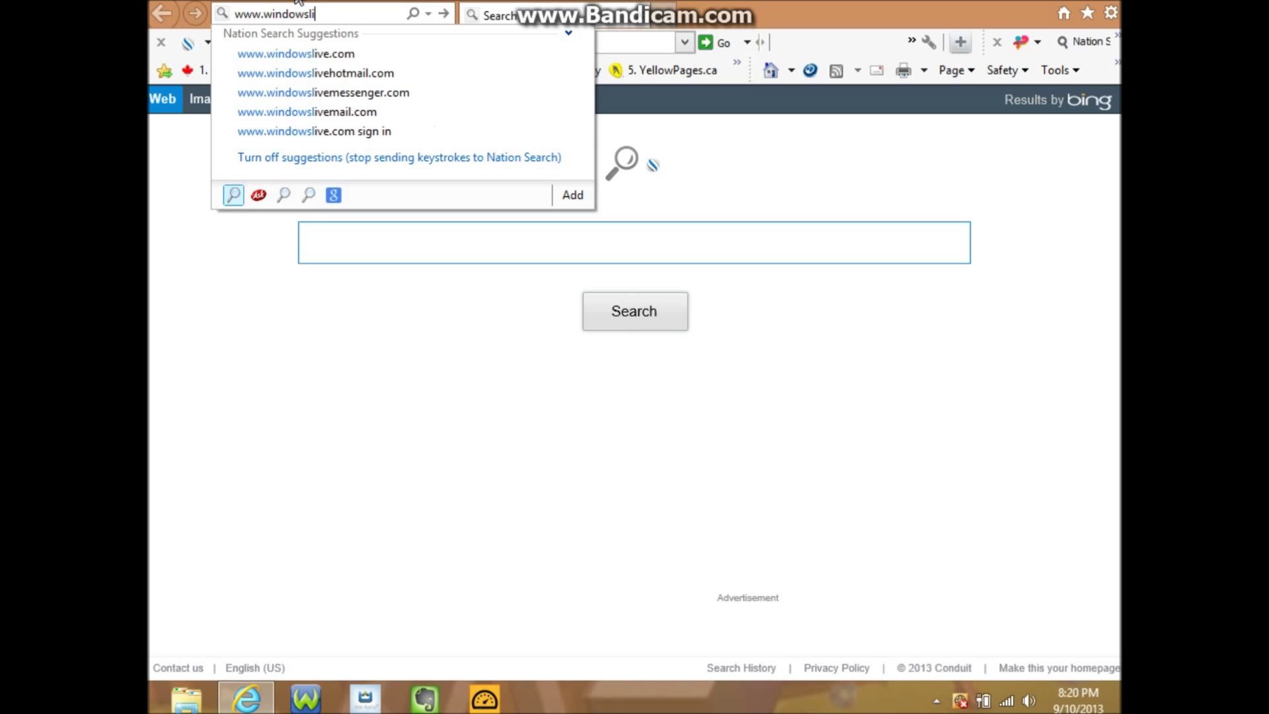
pyautogui.write('ve m')
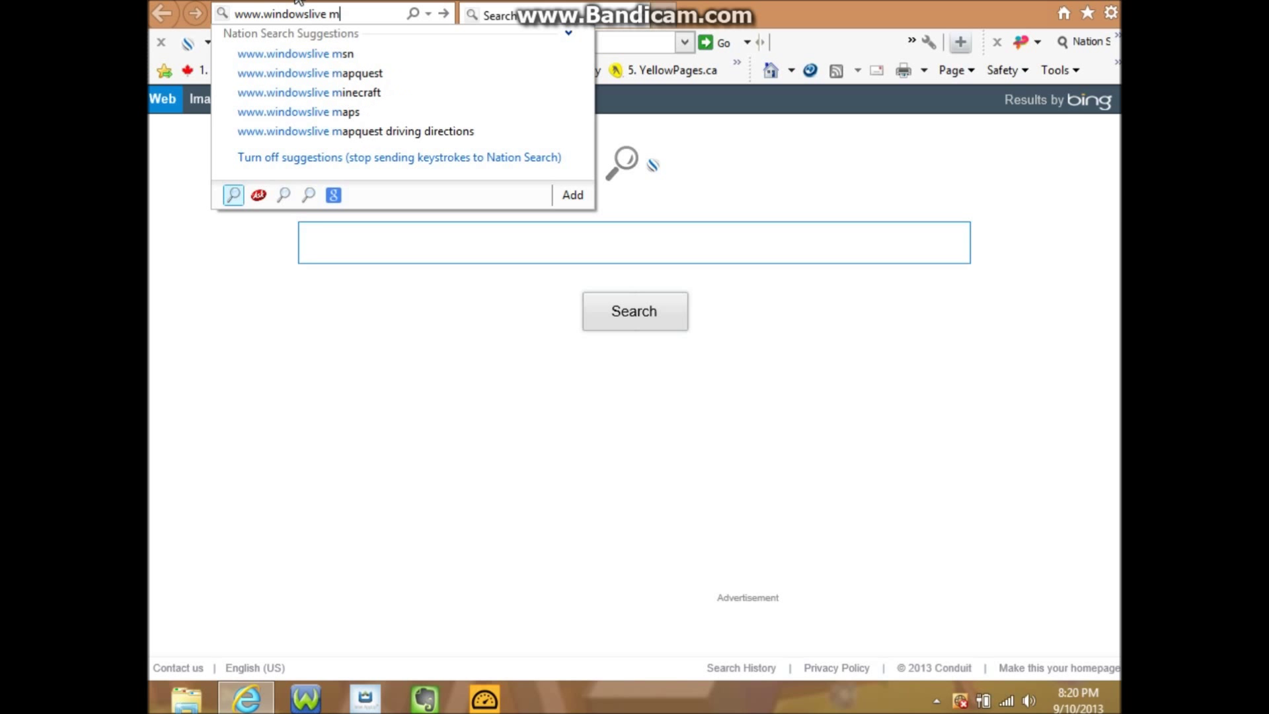
pyautogui.press('BackSpace')
pyautogui.press('BackSpace')
pyautogui.press('BackSpace')
pyautogui.write('m')
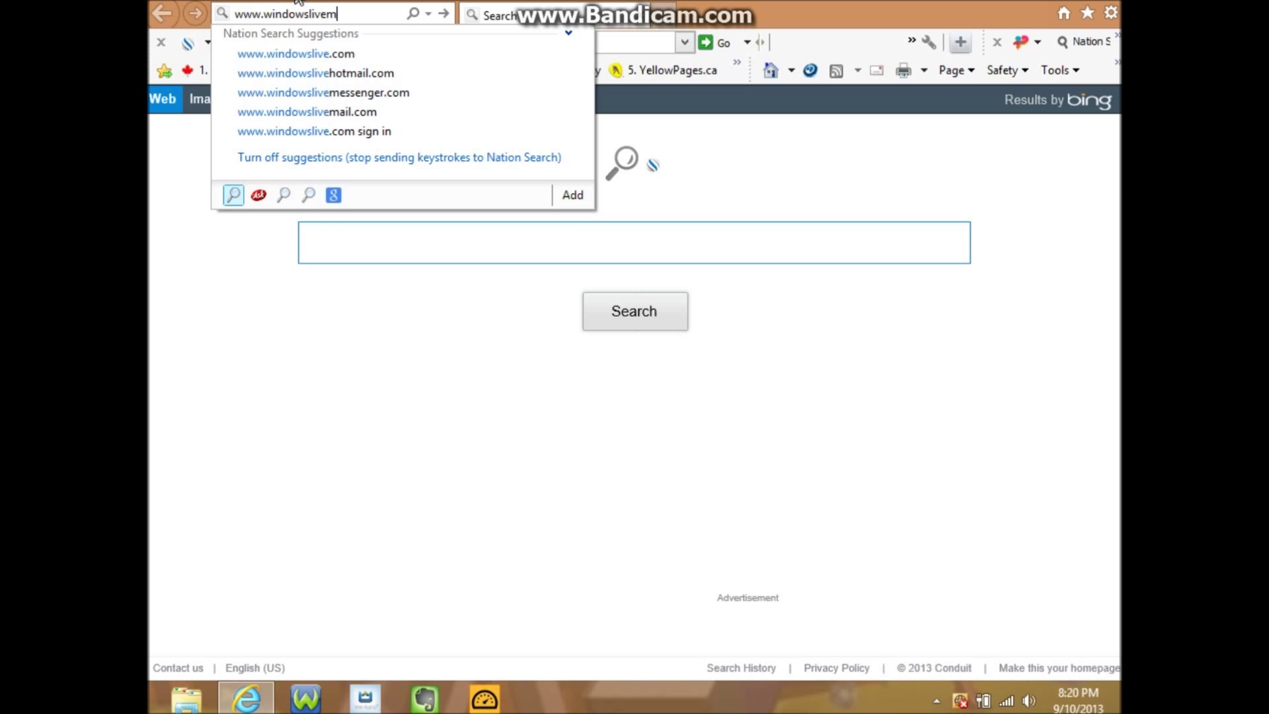
pyautogui.write('oviemaker')
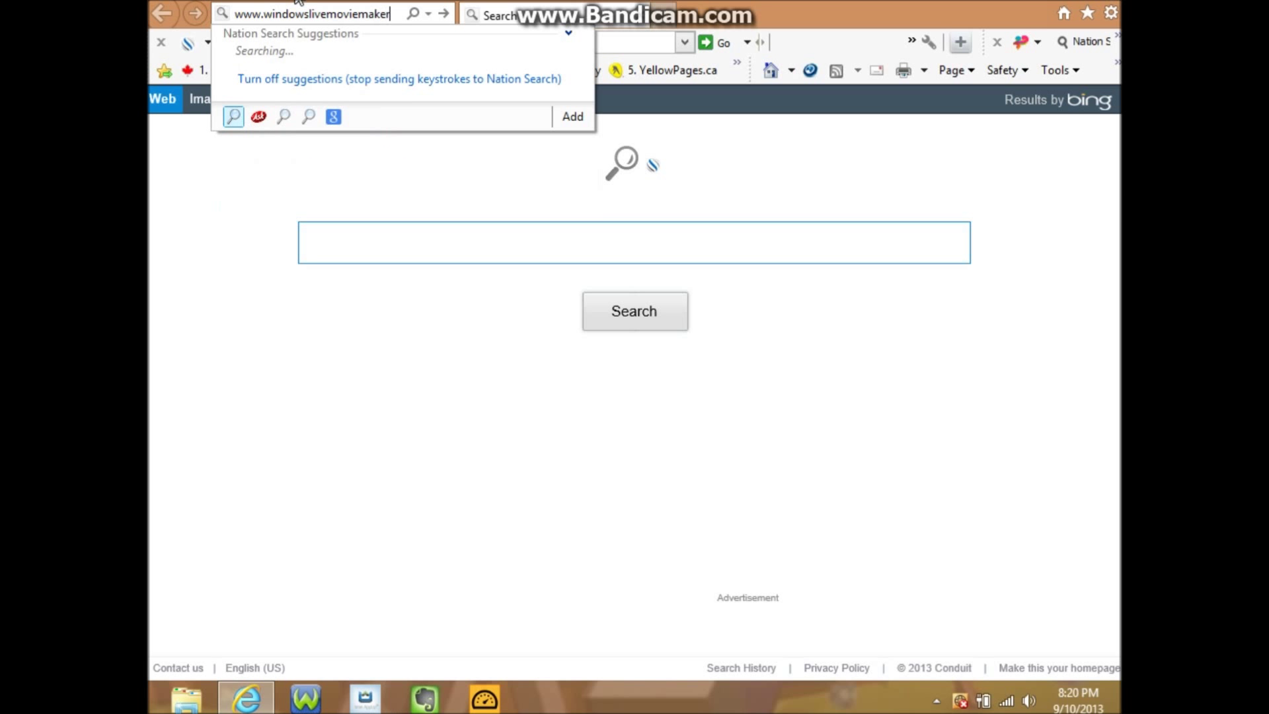
pyautogui.press('Return')
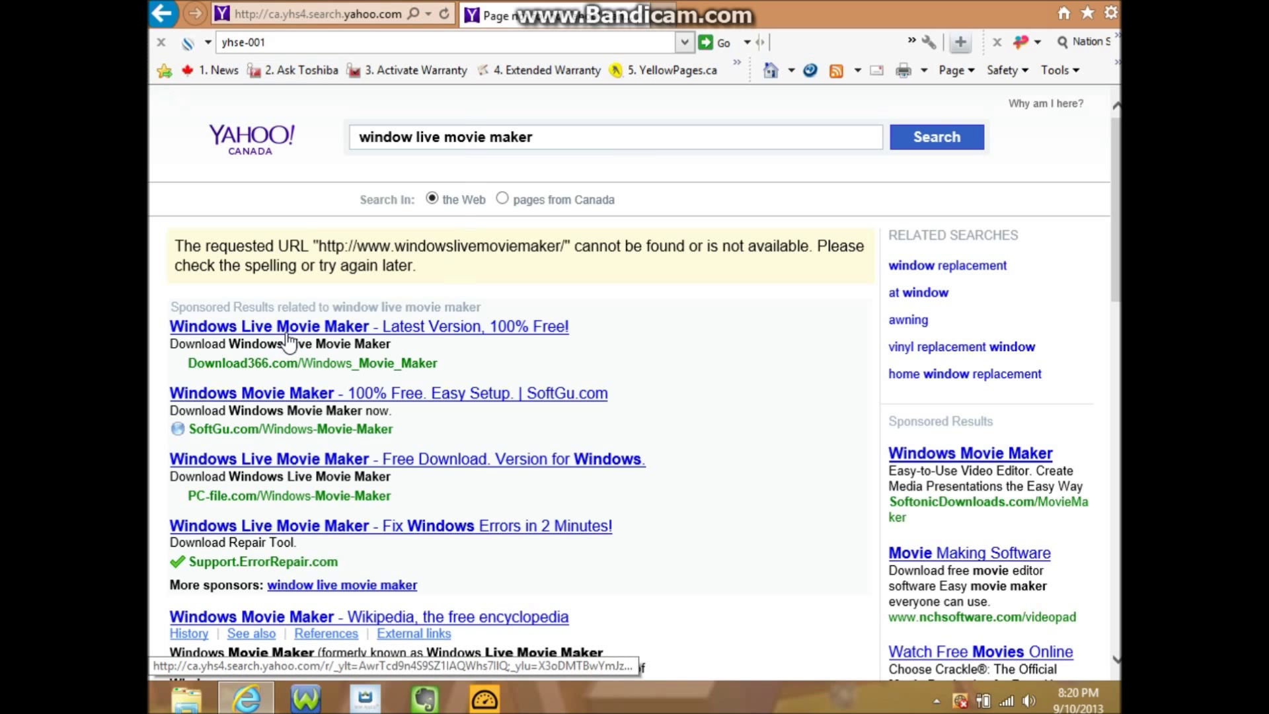
pyautogui.click(325, 333)
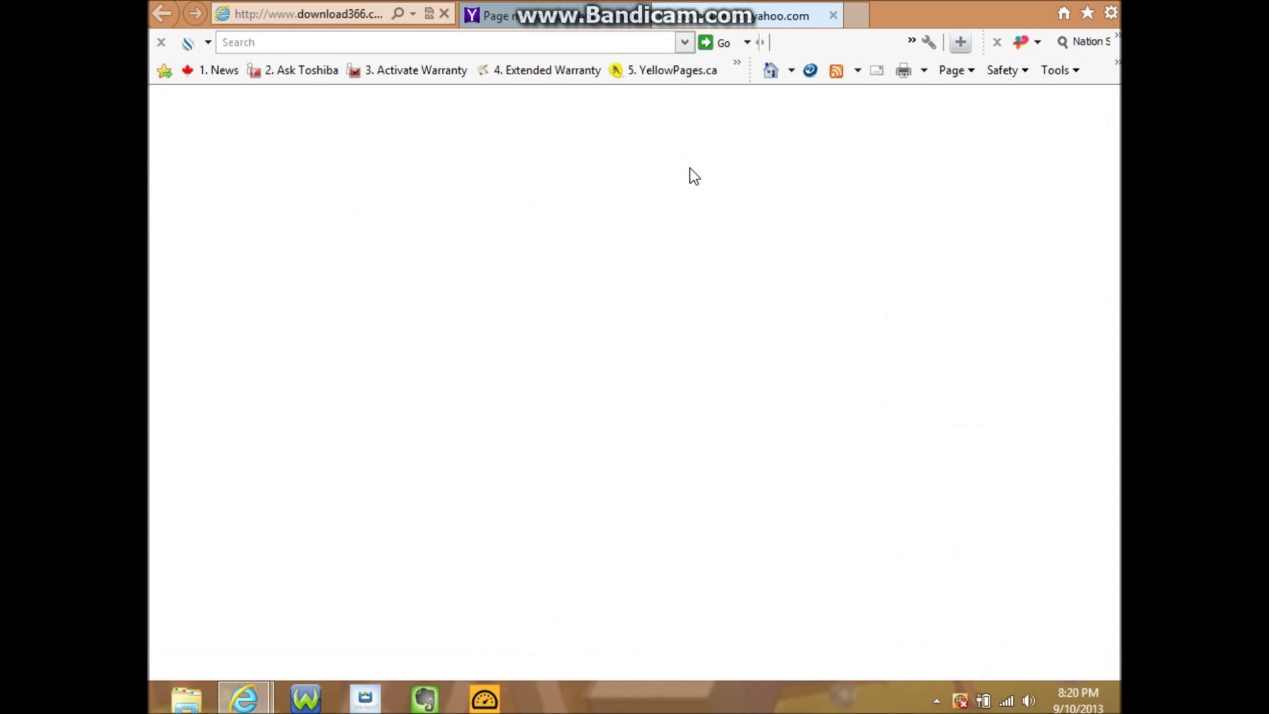
# Step: Look over the Download366 Movie Maker page, then close Internet Explorer
pyautogui.scroll(-2, 658, 168)
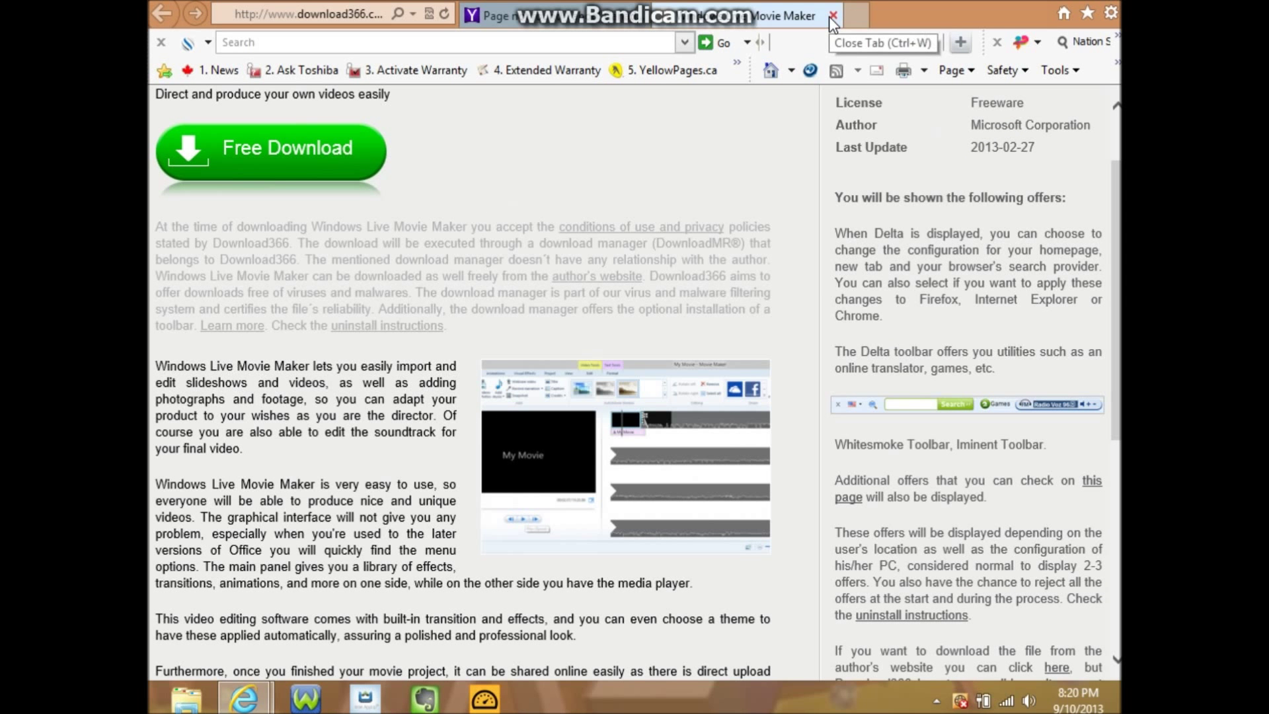
pyautogui.scroll(2, 828, 17)
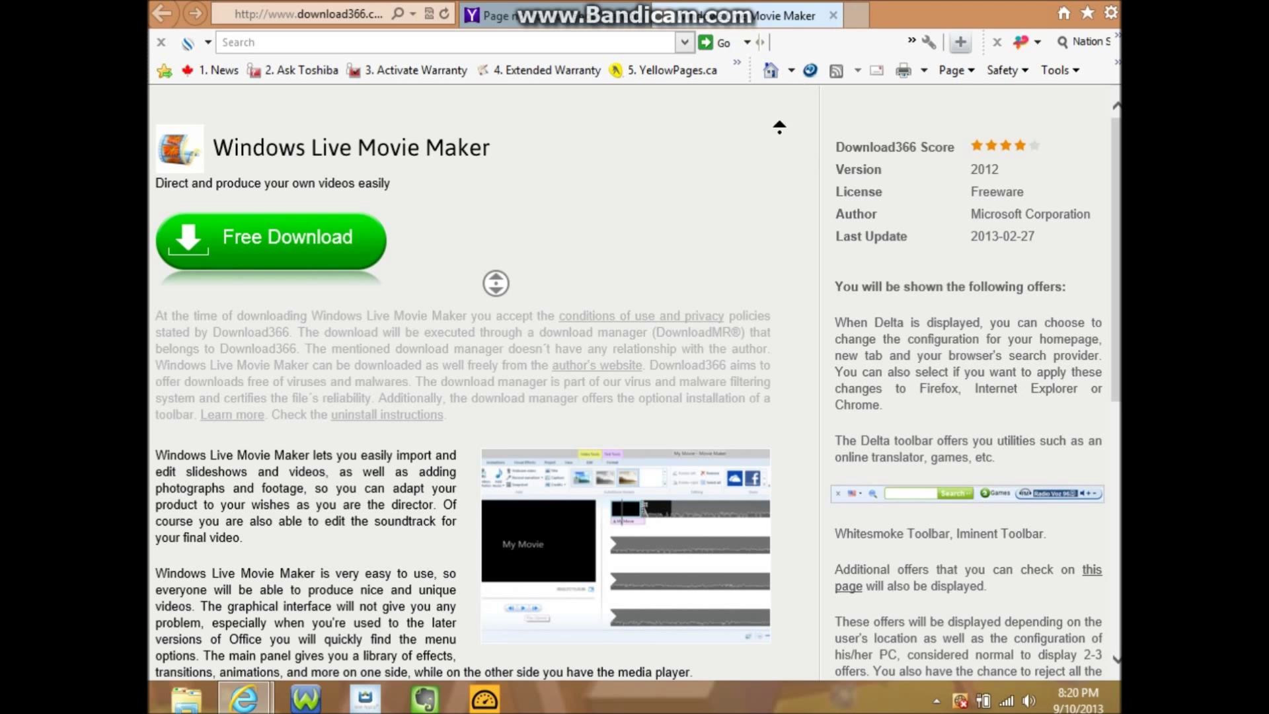
pyautogui.scroll(-10, 788, 305)
pyautogui.scroll(10, 787, 238)
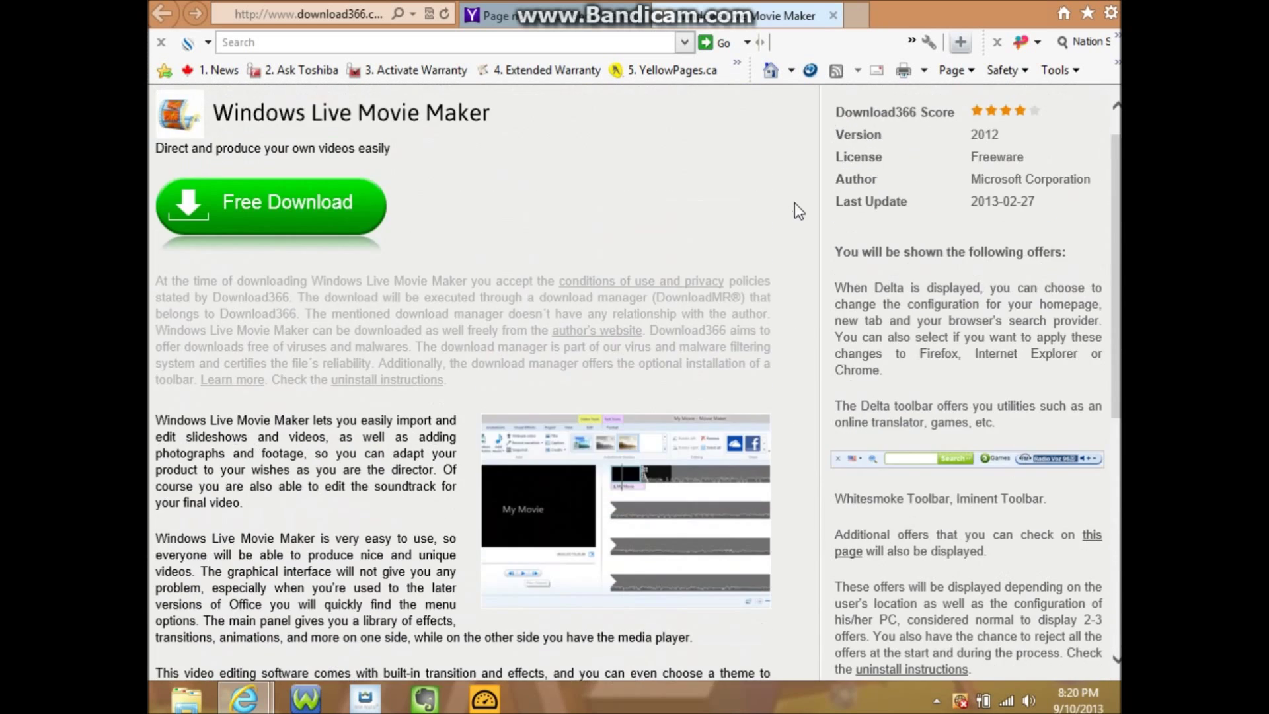
pyautogui.middleClick(796, 193)
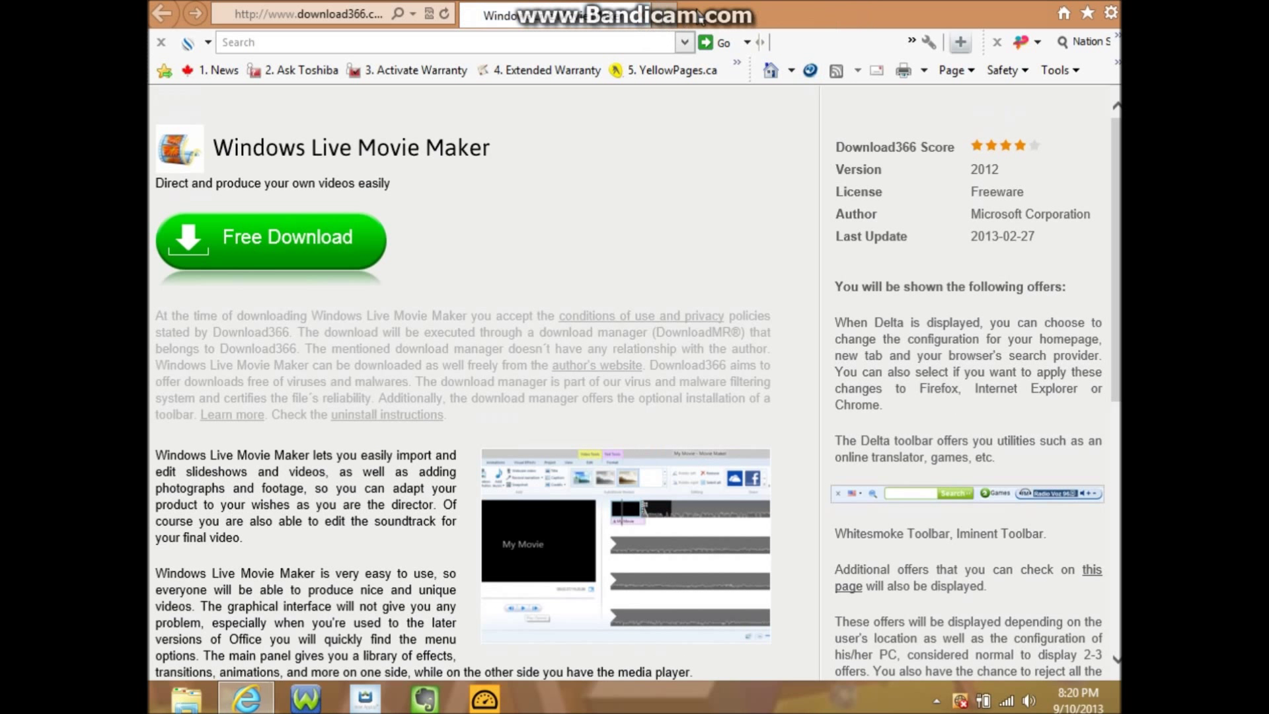
pyautogui.click(661, 14)
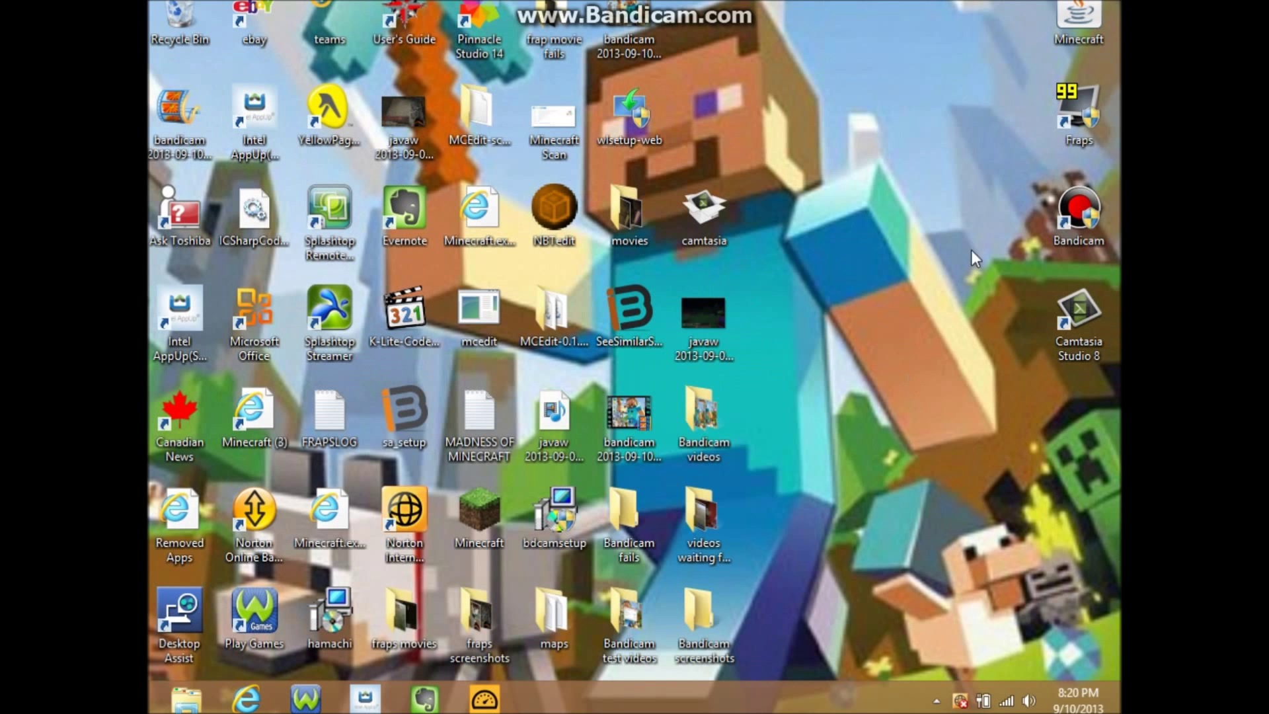
# Step: Reposition the Fraps shortcut below the Minecraft icon on the desktop
pyautogui.moveTo(1065, 151)
pyautogui.mouseDown()
pyautogui.moveTo(921, 149)
pyautogui.moveTo(1083, 118)
pyautogui.mouseUp()
pyautogui.moveTo(932, 115); pyautogui.dragTo(999, 128)
pyautogui.click(997, 129)
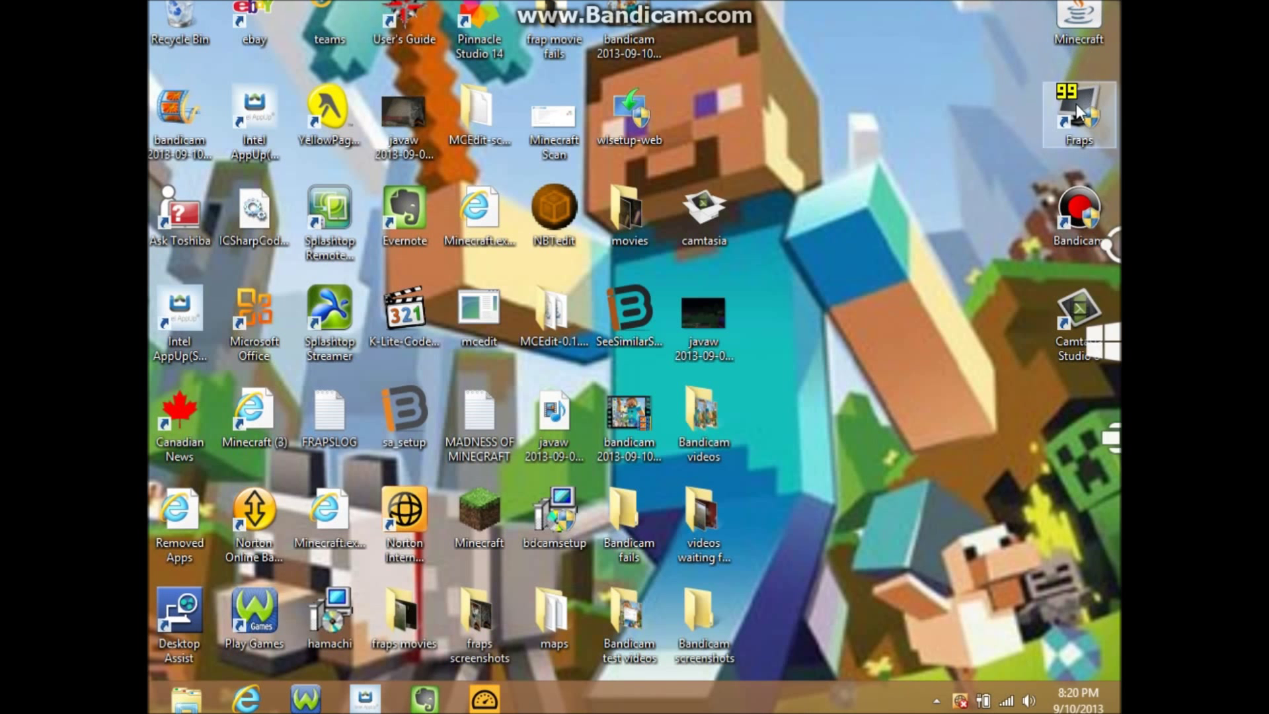
# Step: Launch Fraps, turn off Record external input under Movies, and minimize Fraps
pyautogui.doubleClick(1074, 141)
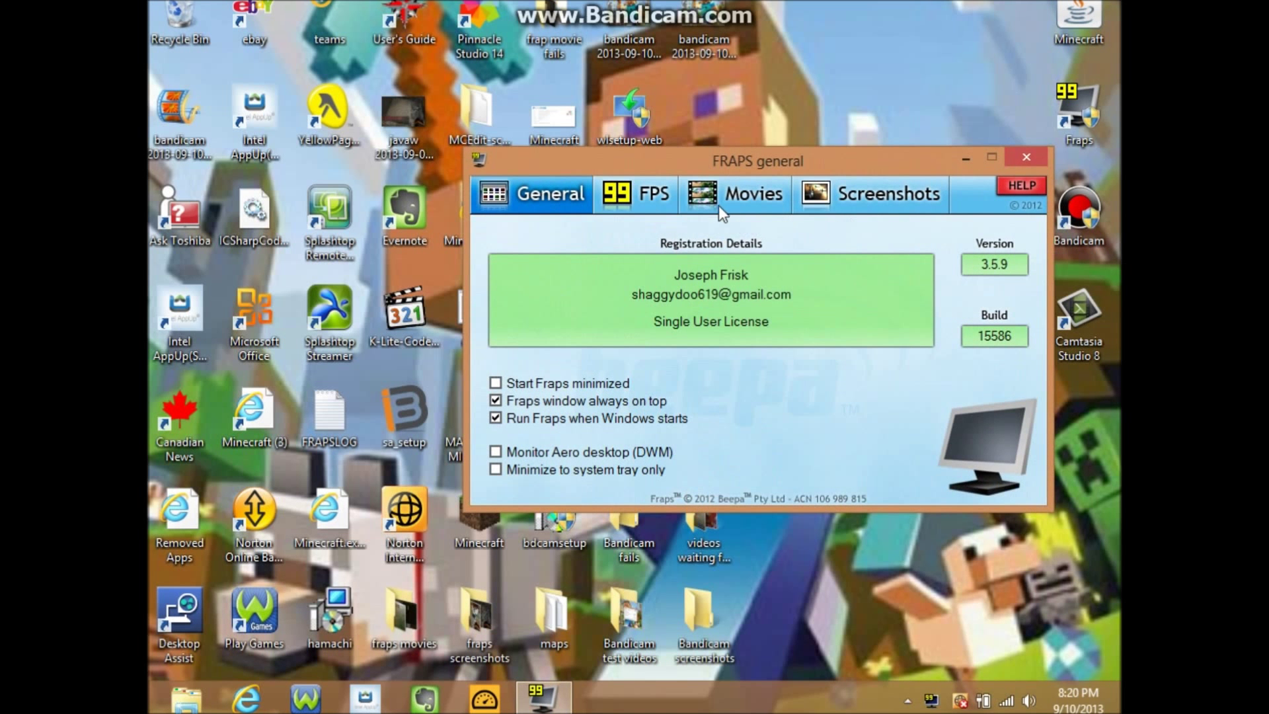
pyautogui.click(719, 204)
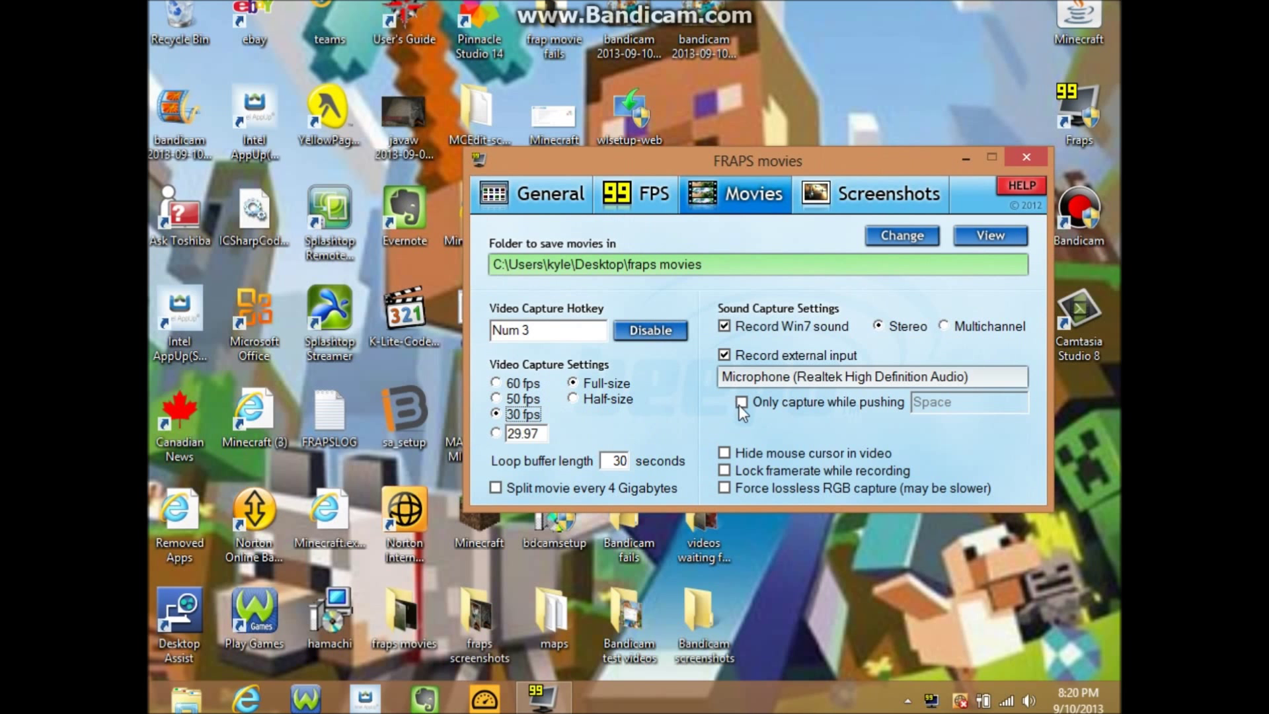
pyautogui.click(724, 354)
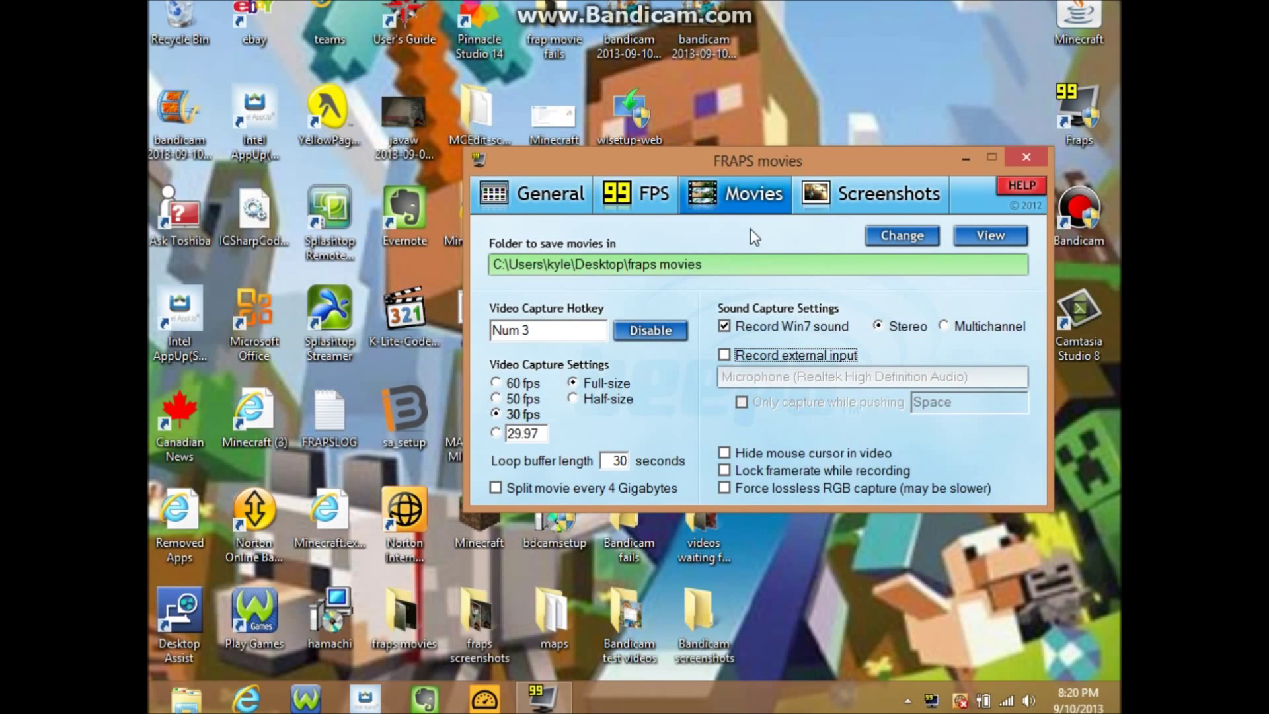
pyautogui.moveTo(713, 165); pyautogui.dragTo(725, 26)
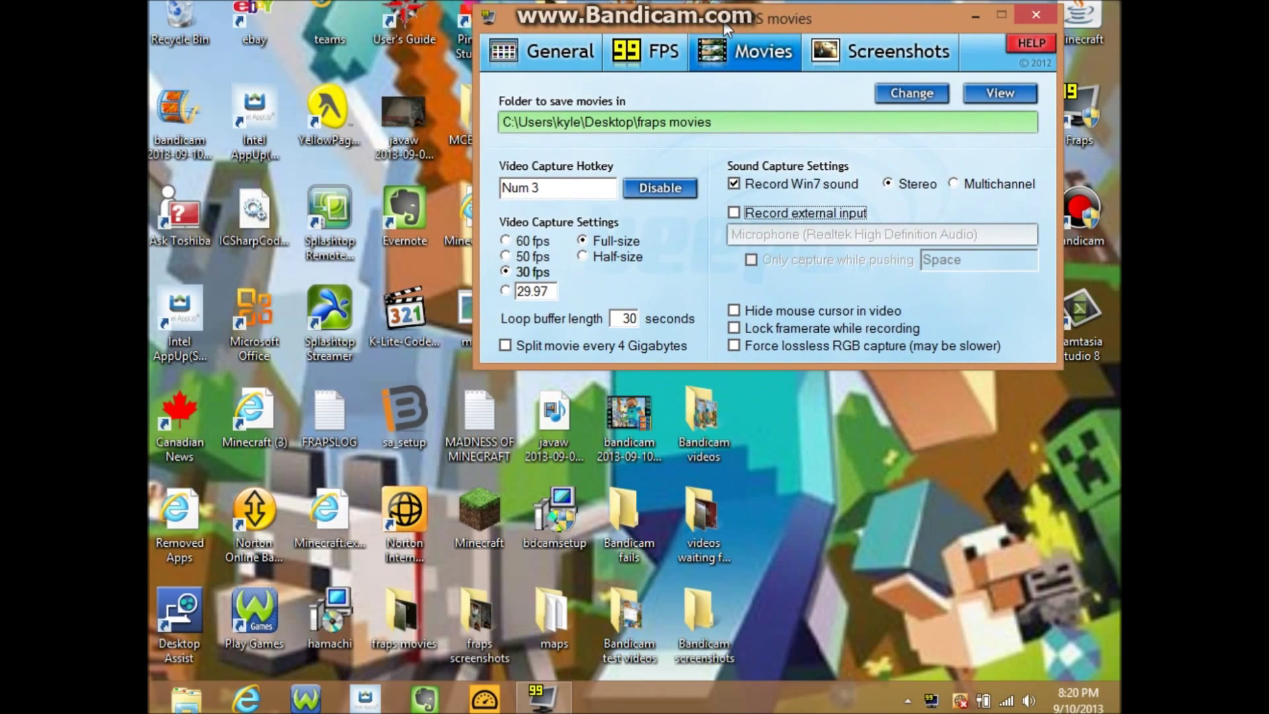
pyautogui.click(974, 18)
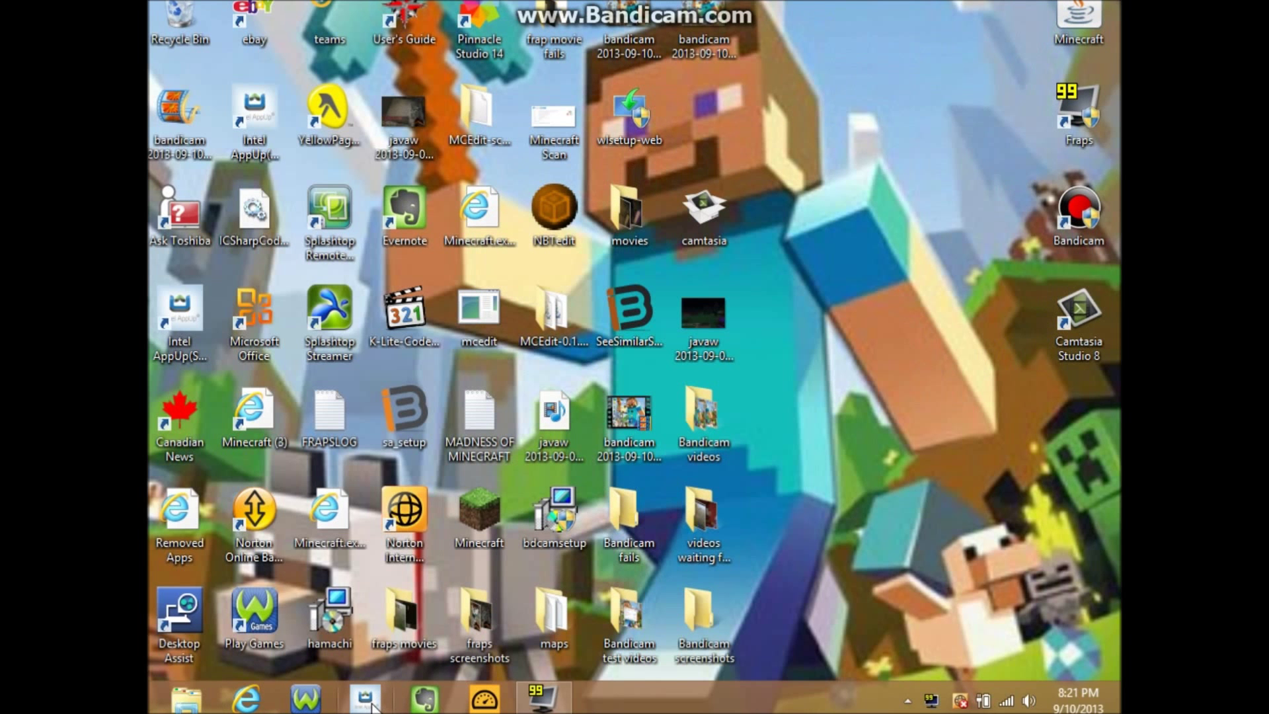
# Step: Launch Movie Maker from the Start screen and move its window to the screen's top
pyautogui.press('super')
pyautogui.scroll(-5, 496, 430)
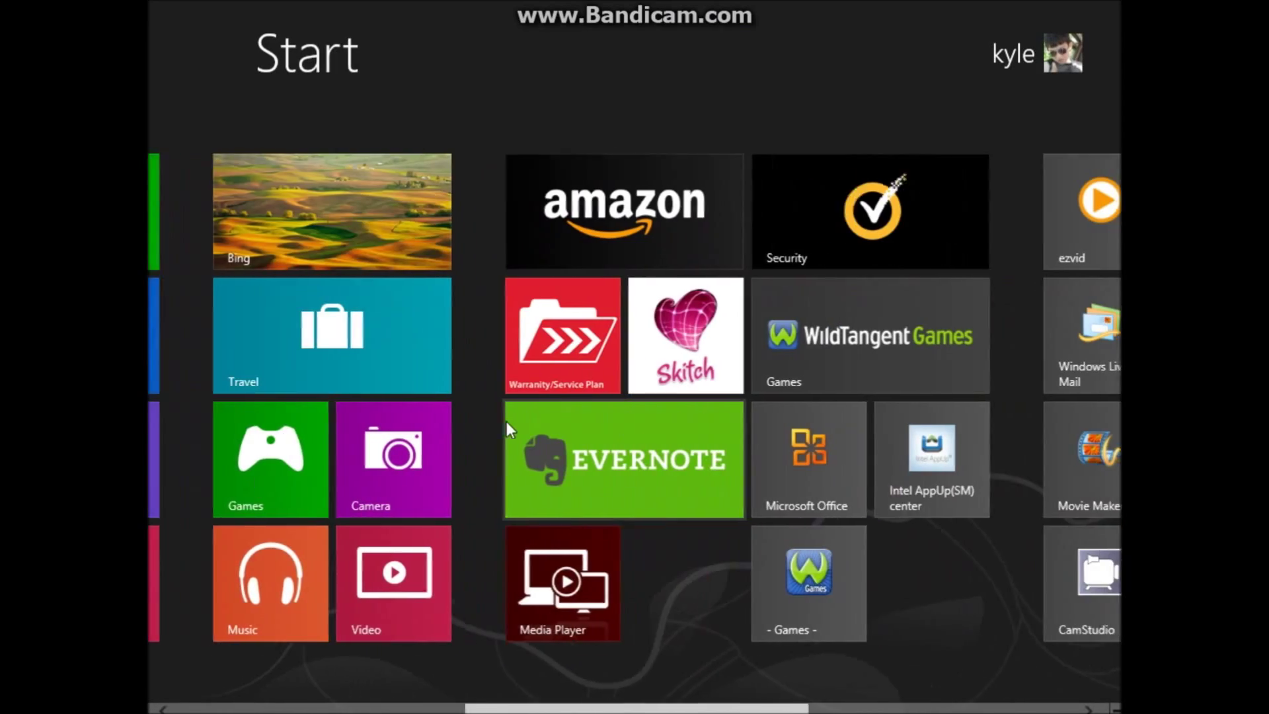
pyautogui.scroll(-3, 506, 420)
pyautogui.click(462, 466)
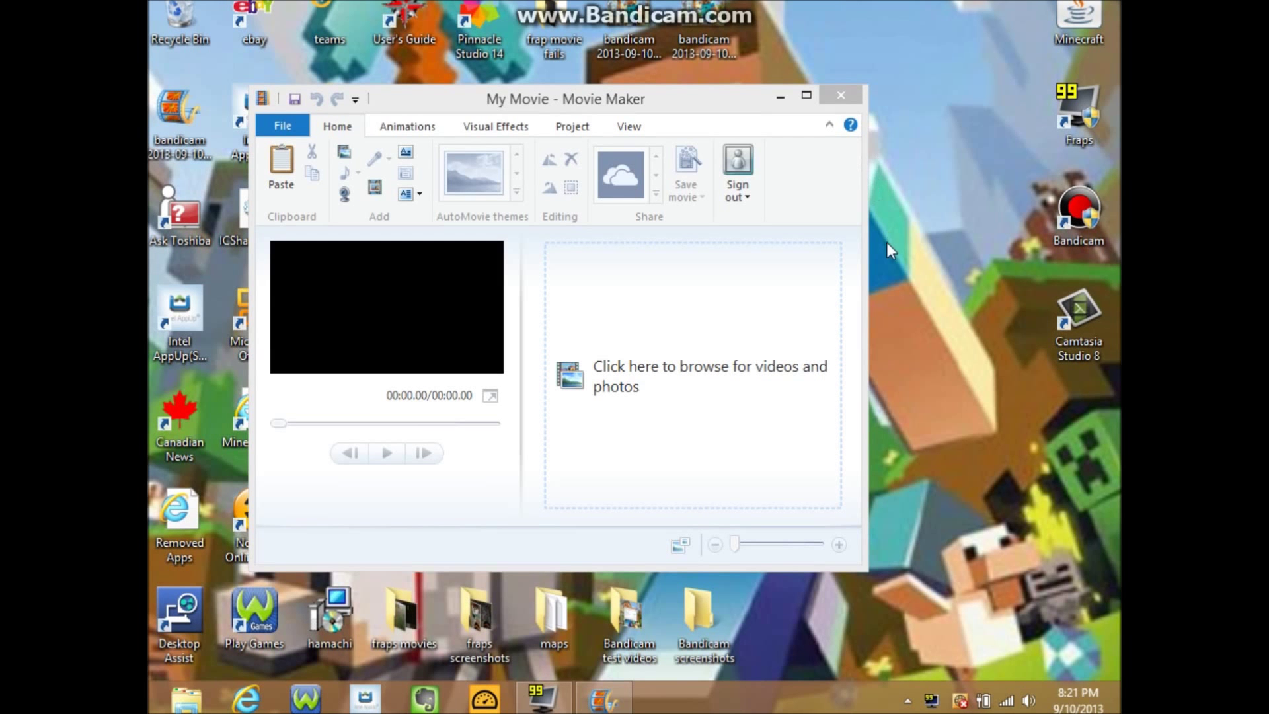
pyautogui.moveTo(567, 102); pyautogui.dragTo(584, 13)
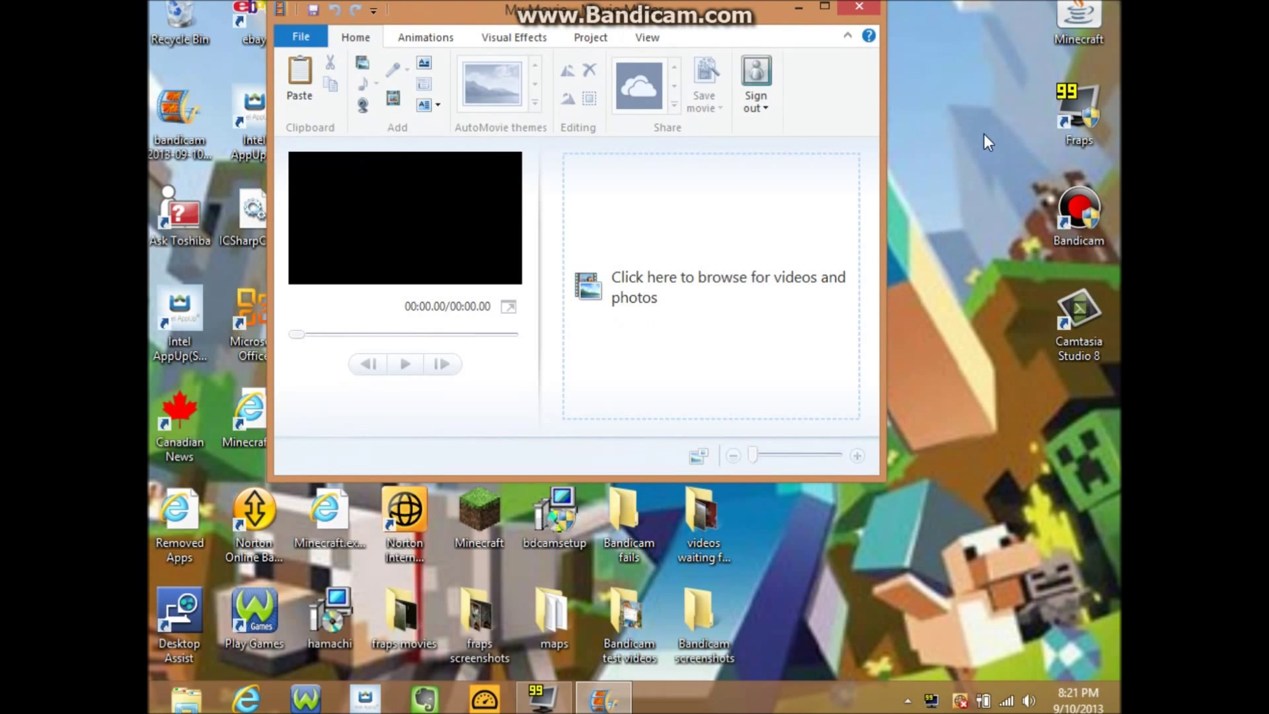
# Step: Start Minecraft in offline mode from the launcher and maximize it
pyautogui.doubleClick(1066, 33)
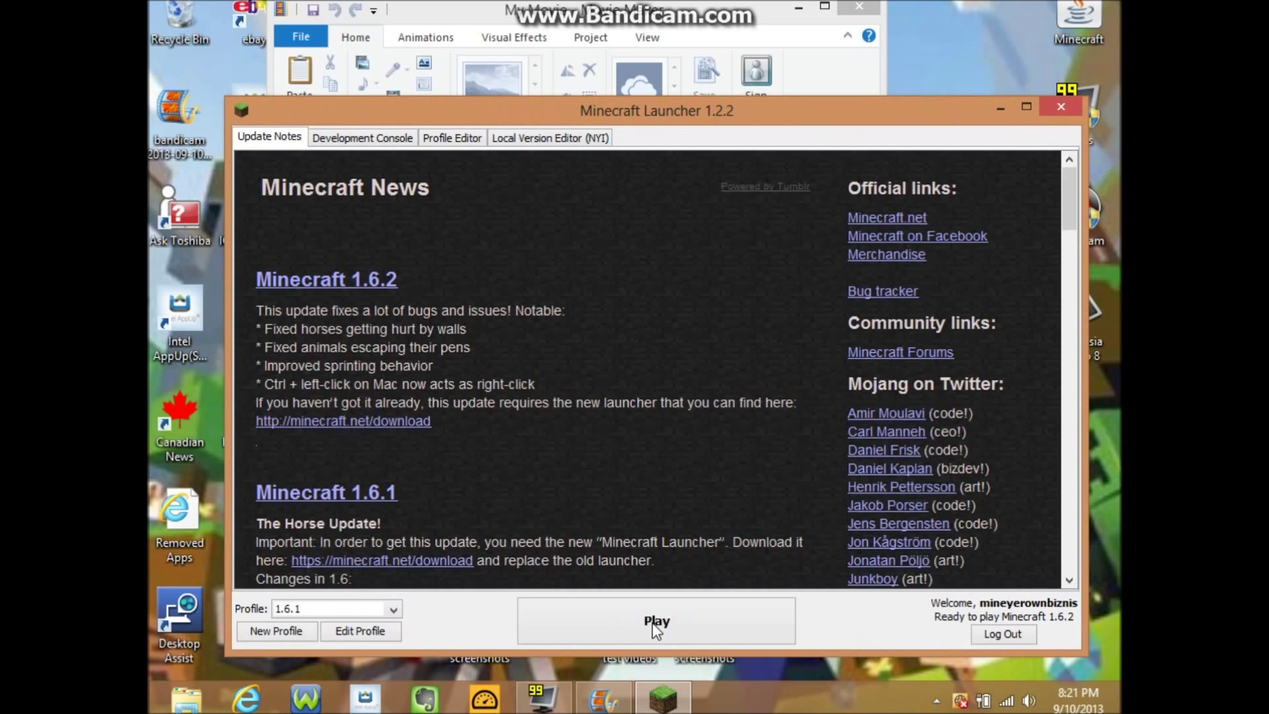
pyautogui.click(654, 622)
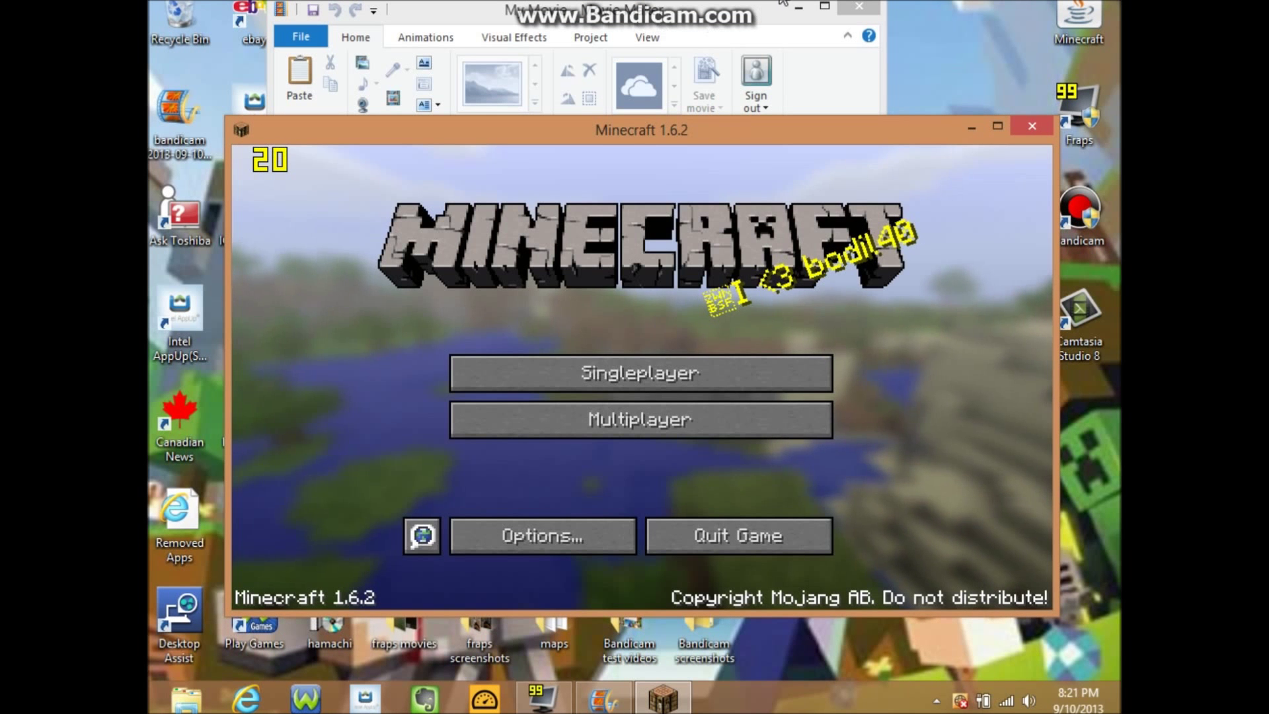
pyautogui.click(740, 30)
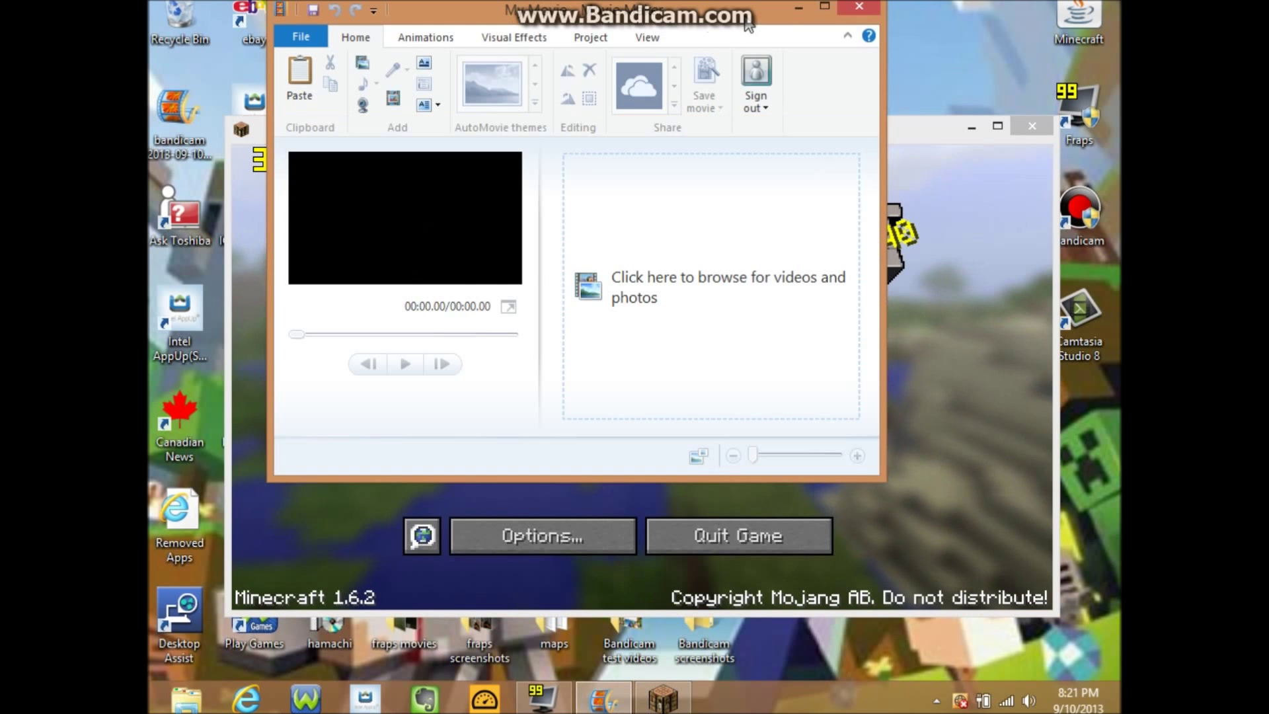
pyautogui.moveTo(740, 29); pyautogui.dragTo(702, 148)
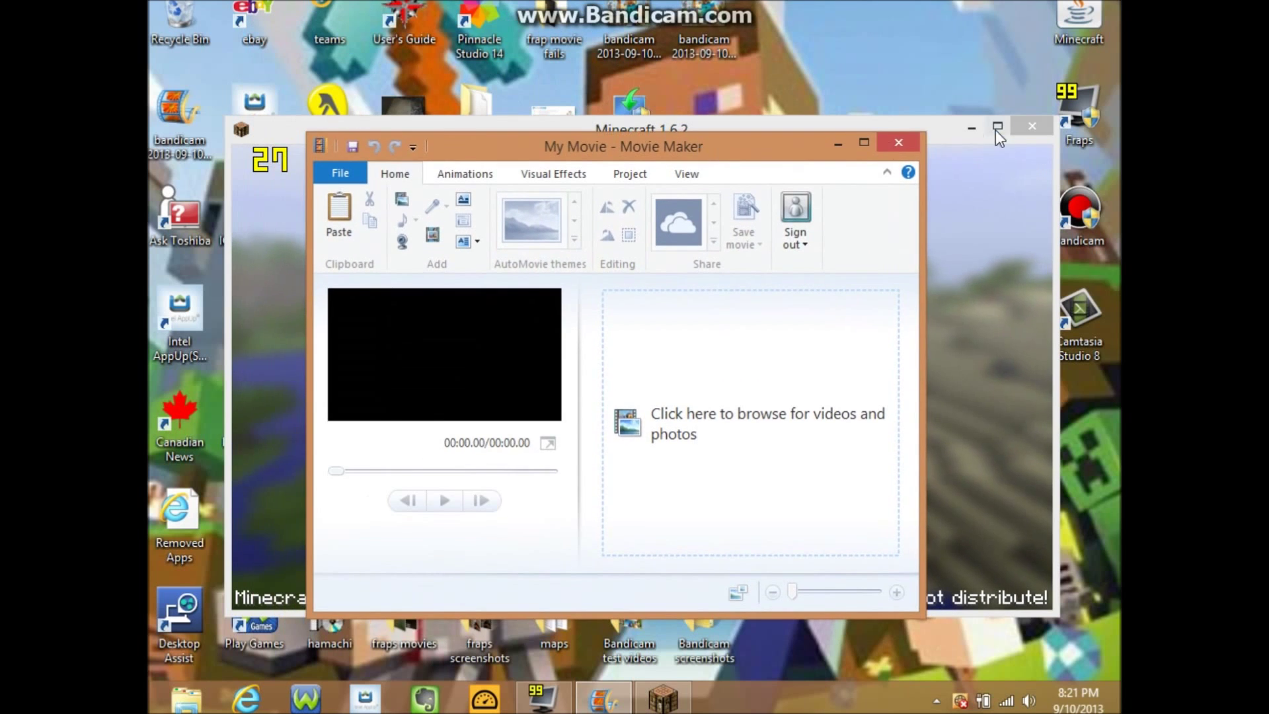
pyautogui.click(998, 127)
pyautogui.click(998, 127)
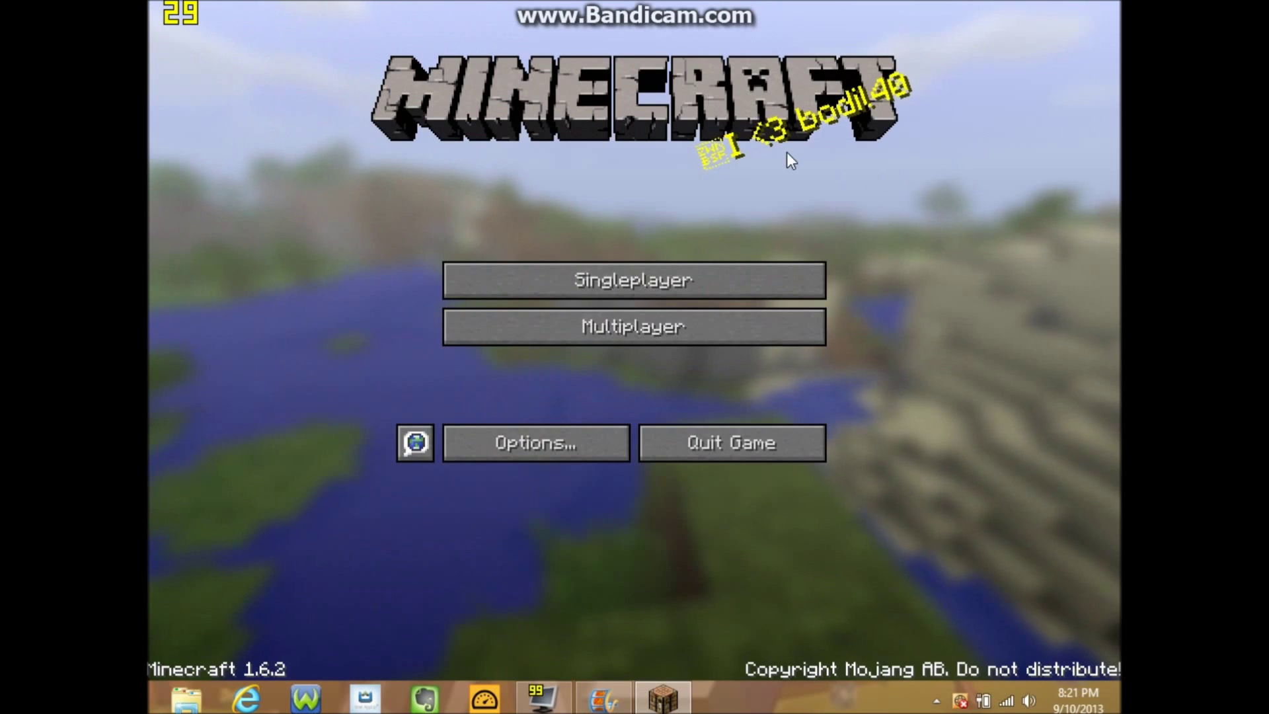
# Step: Bring Movie Maker in front of the game, move it up-left, and choose Webcam video
pyautogui.click(609, 704)
pyautogui.moveTo(592, 141); pyautogui.dragTo(428, 101)
pyautogui.click(281, 172)
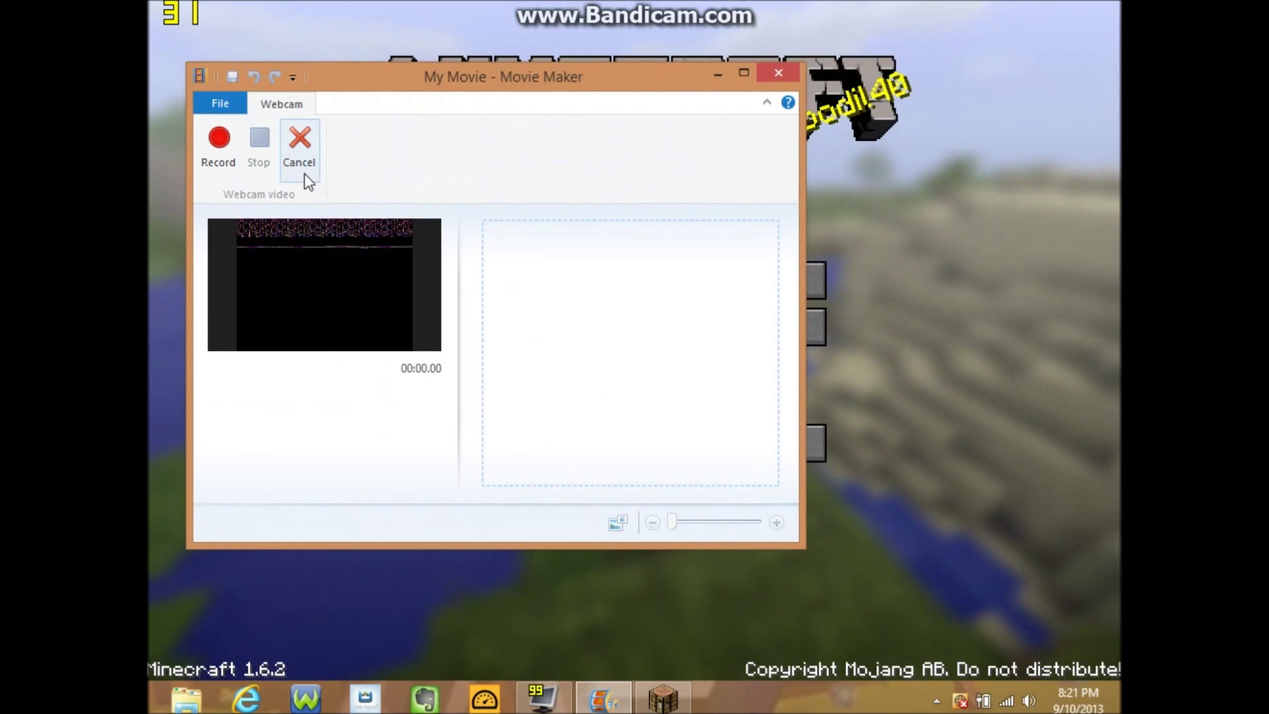
# Step: Record a webcam clip of about 14 seconds in Movie Maker
pyautogui.click(219, 145)
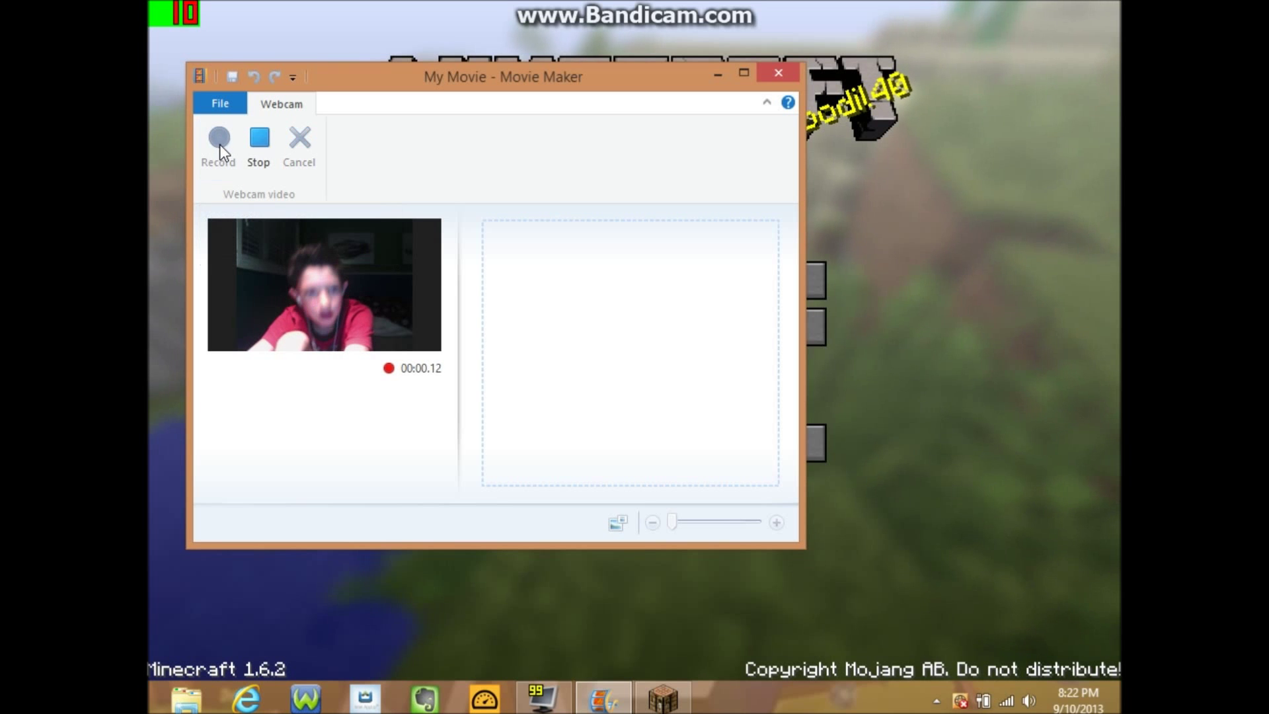
pyautogui.click(257, 160)
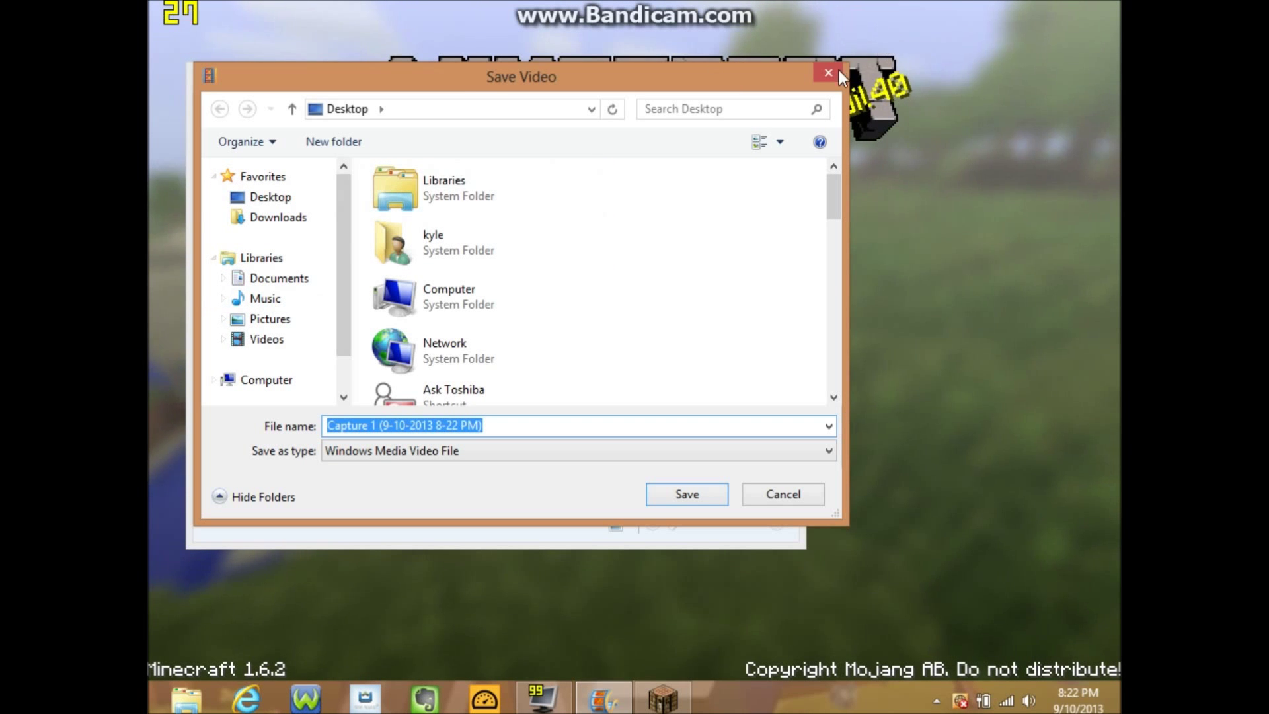
# Step: Save the webcam clip Capture 1 to the Desktop, minimize Minecraft, and move Movie Maker aside
pyautogui.click(275, 197)
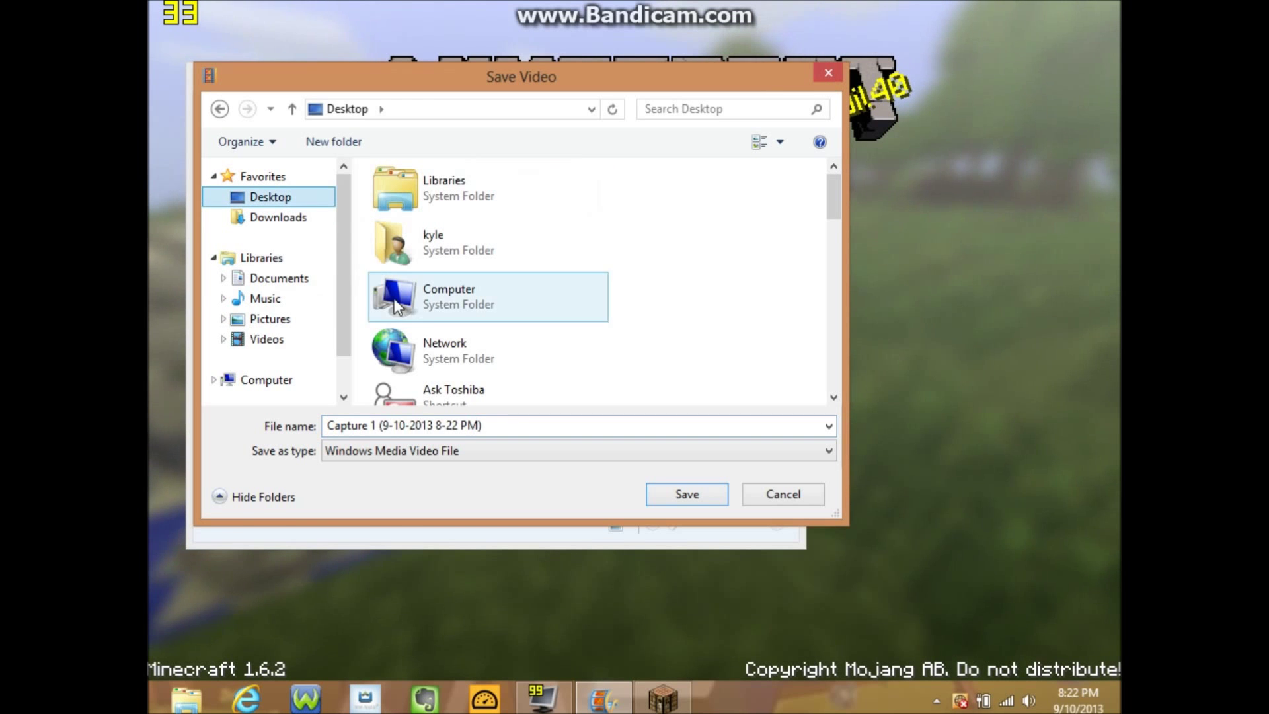
pyautogui.click(681, 495)
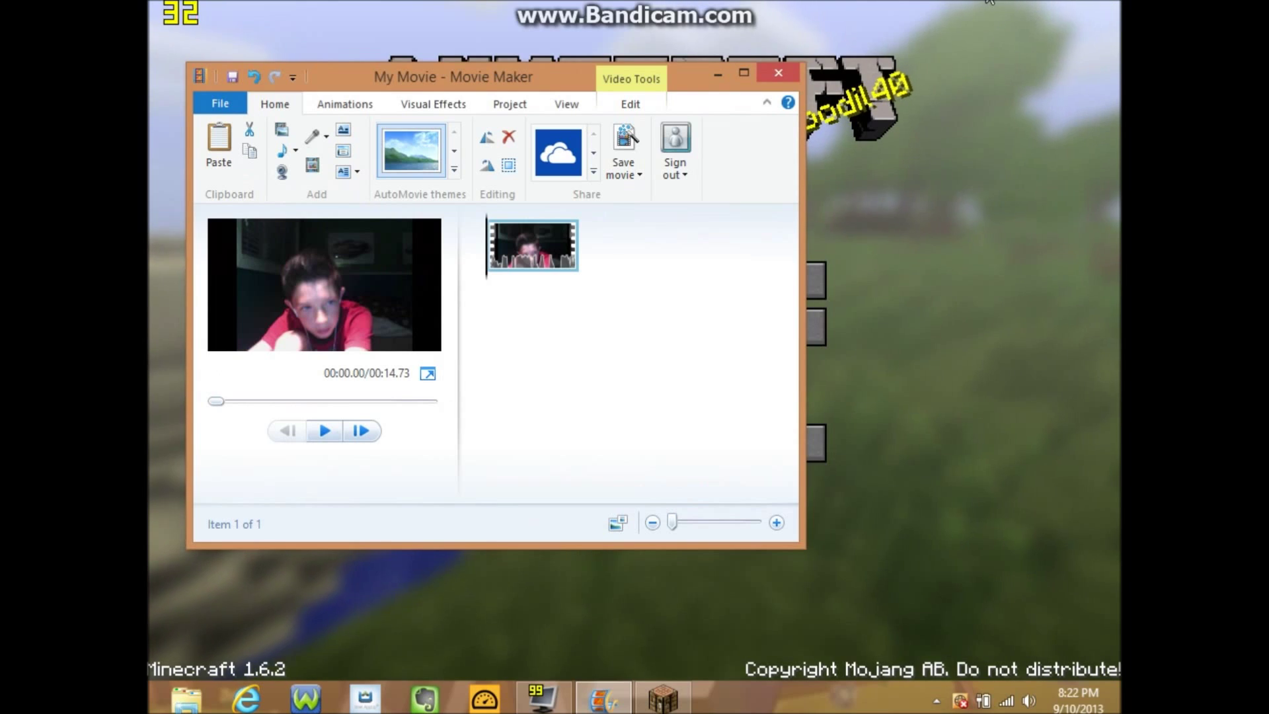
pyautogui.click(918, 28)
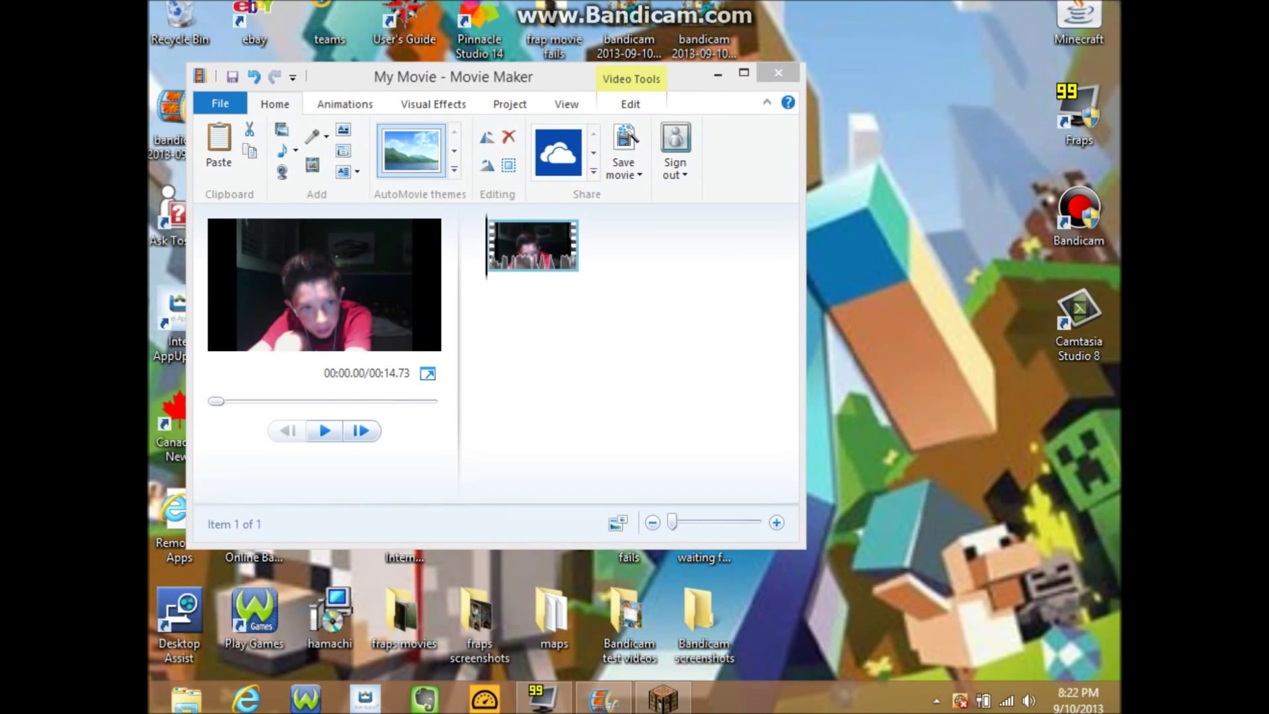
pyautogui.moveTo(685, 76); pyautogui.dragTo(876, 168)
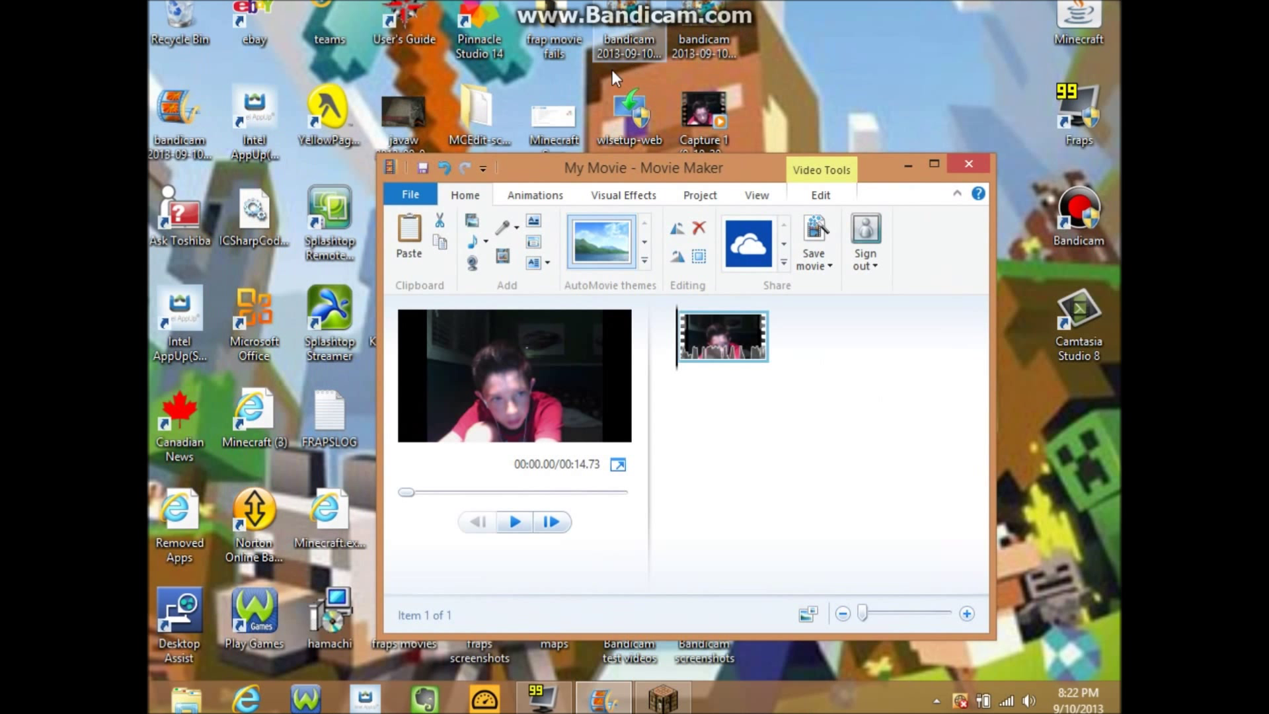
# Step: Try to delete the bandicam desktop video, cancelling when it proves to be in use
pyautogui.rightClick(187, 148)
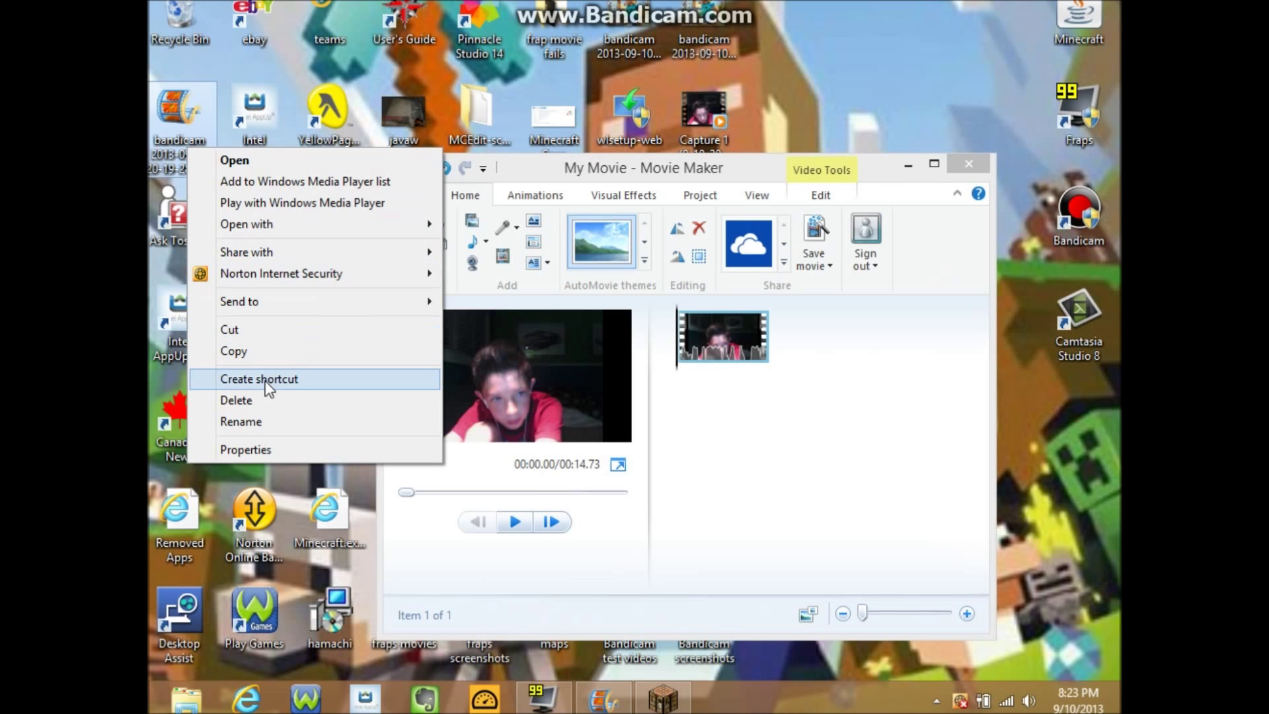
pyautogui.click(267, 403)
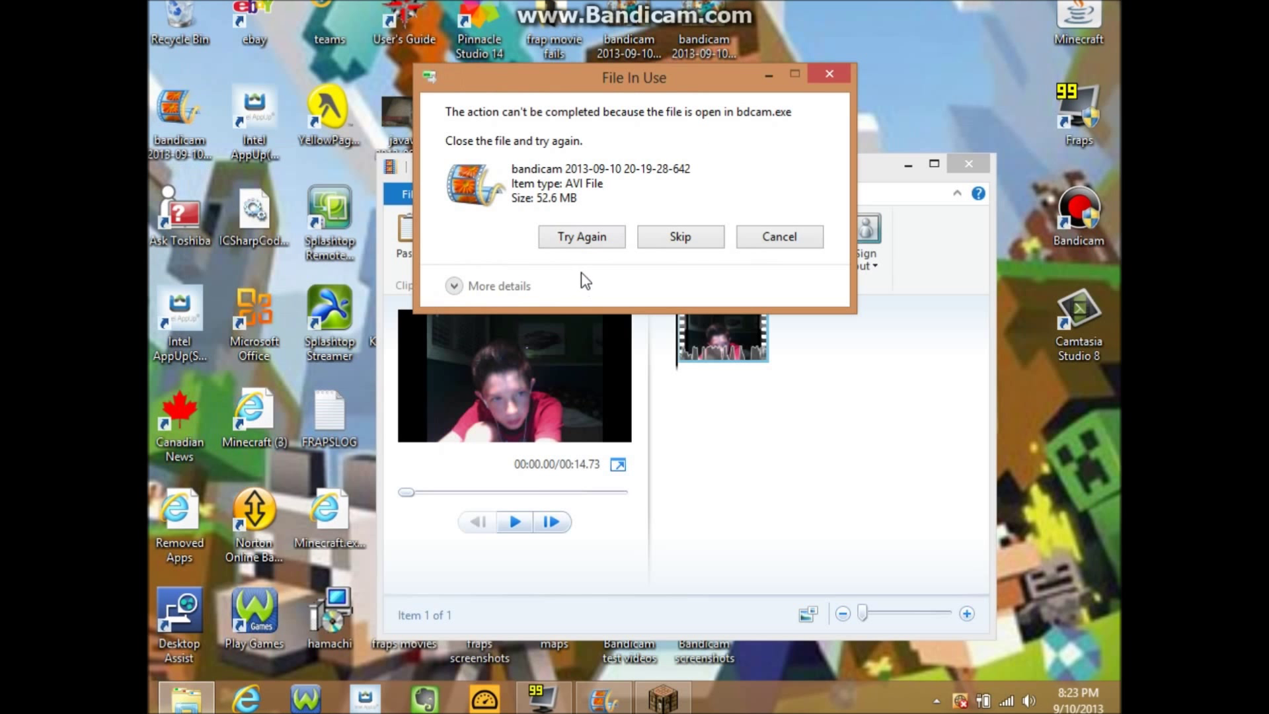
pyautogui.click(817, 231)
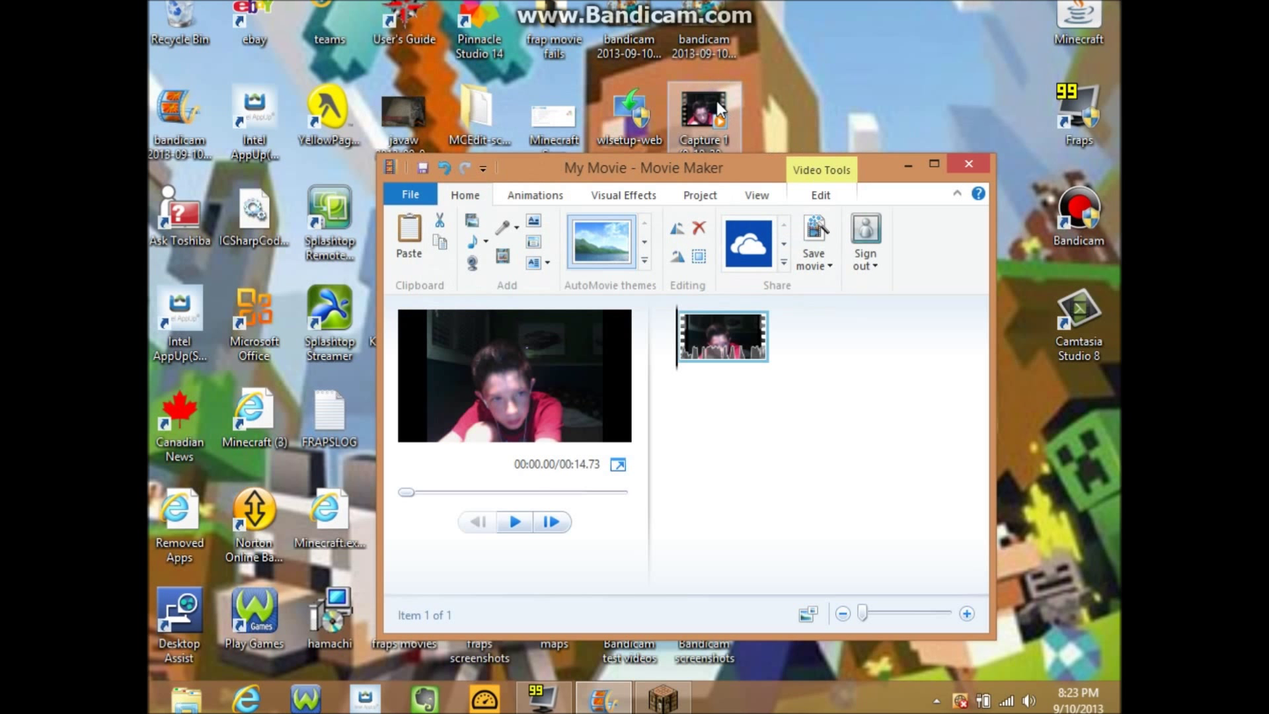
# Step: Close Movie Maker without saving the My Movie project
pyautogui.moveTo(681, 174); pyautogui.dragTo(728, 236)
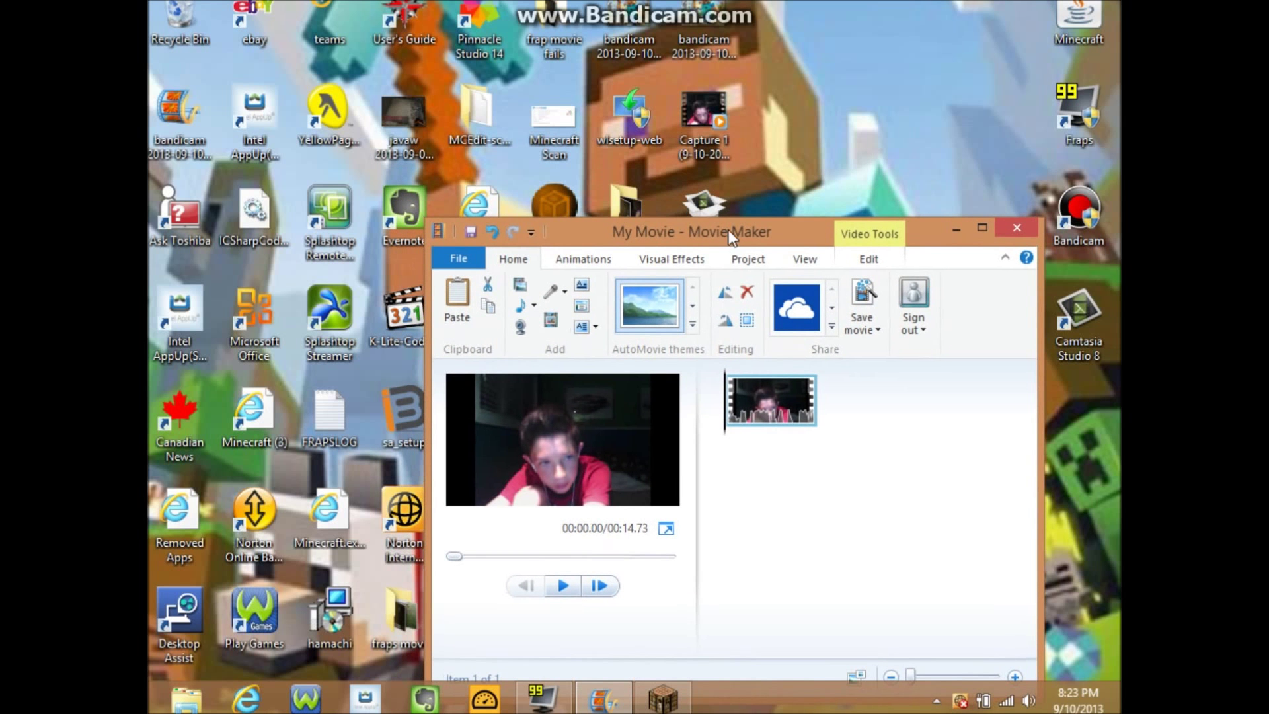
pyautogui.click(1005, 226)
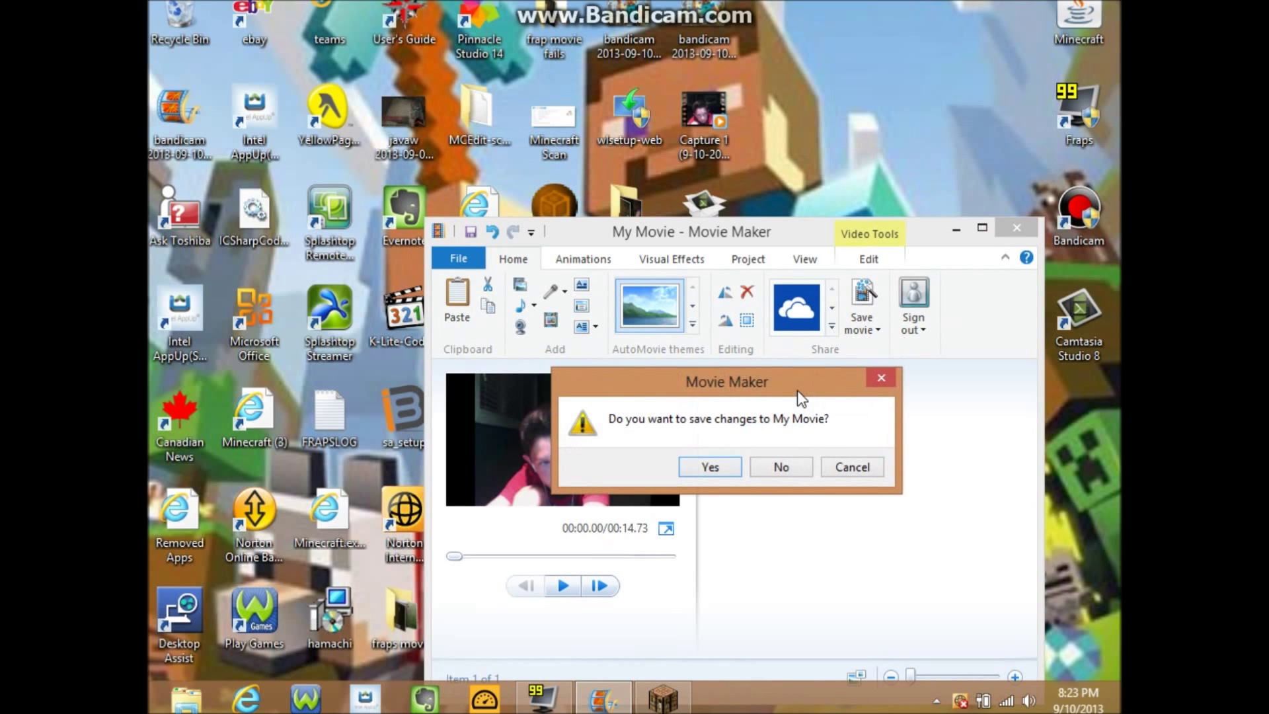
pyautogui.click(778, 467)
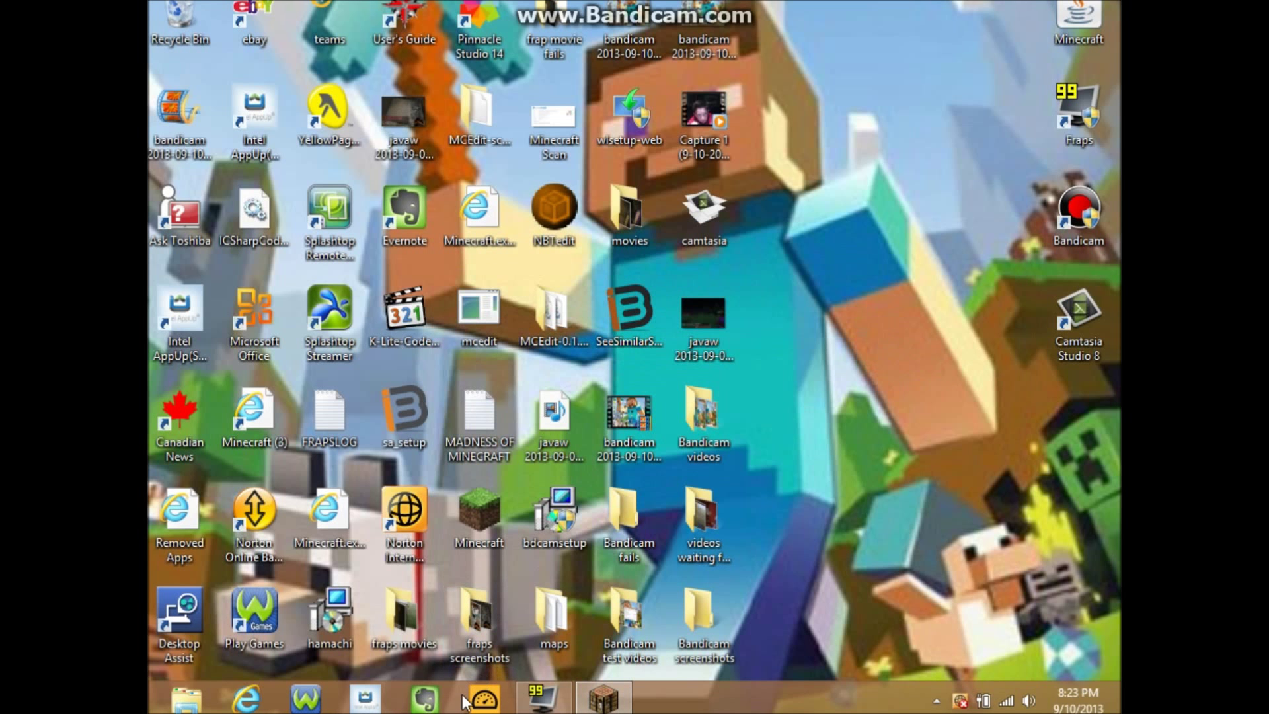
pyautogui.doubleClick(398, 643)
pyautogui.scroll(-10, 317, 251)
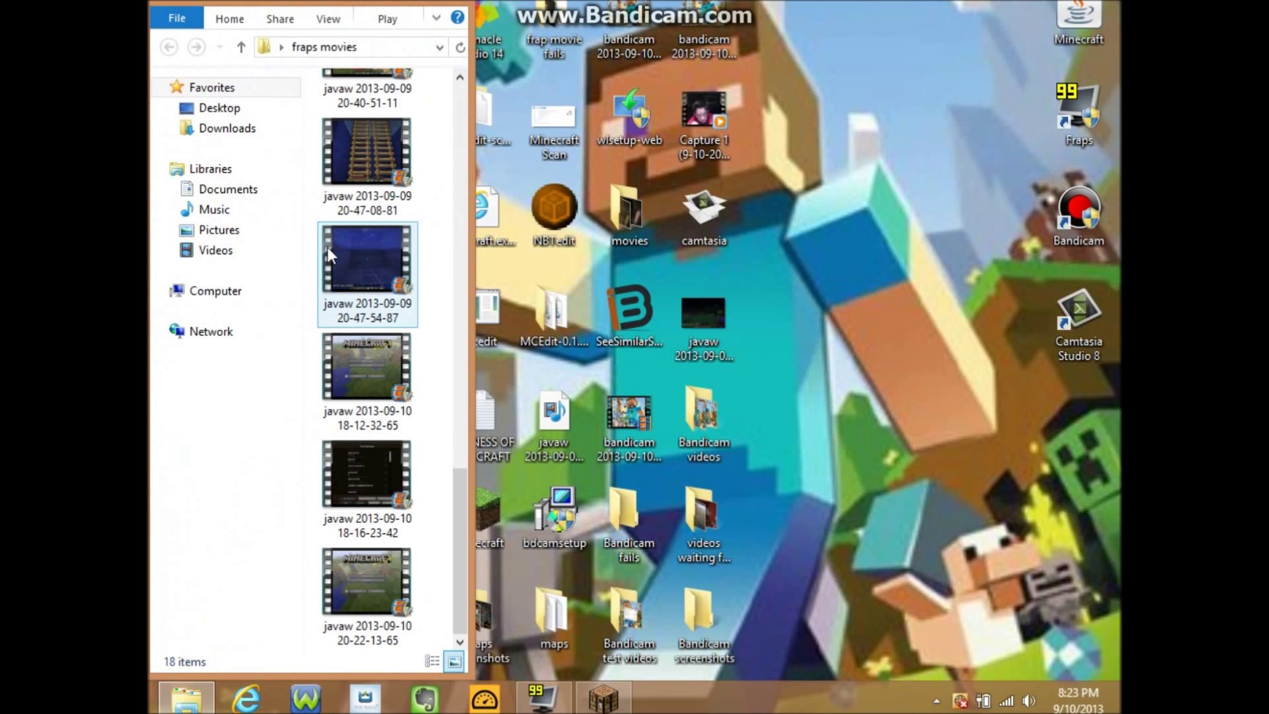
pyautogui.moveTo(361, 569); pyautogui.dragTo(839, 147)
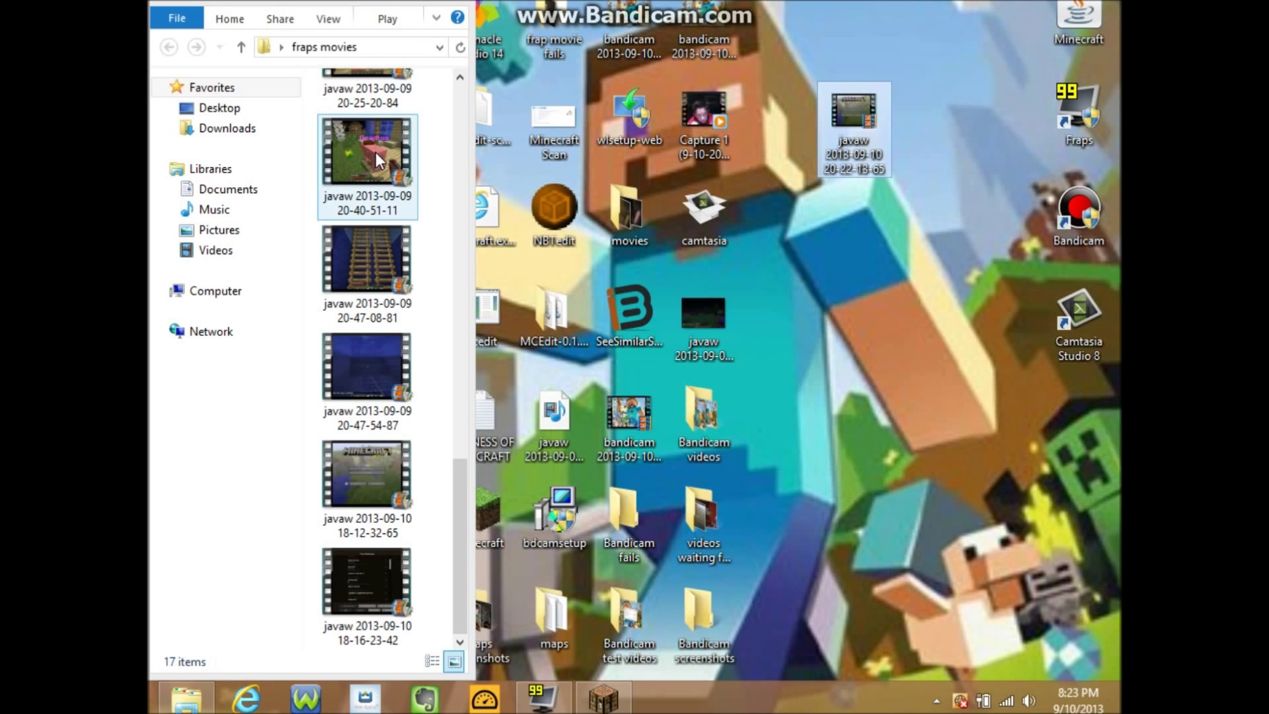
pyautogui.scroll(10, 376, 152)
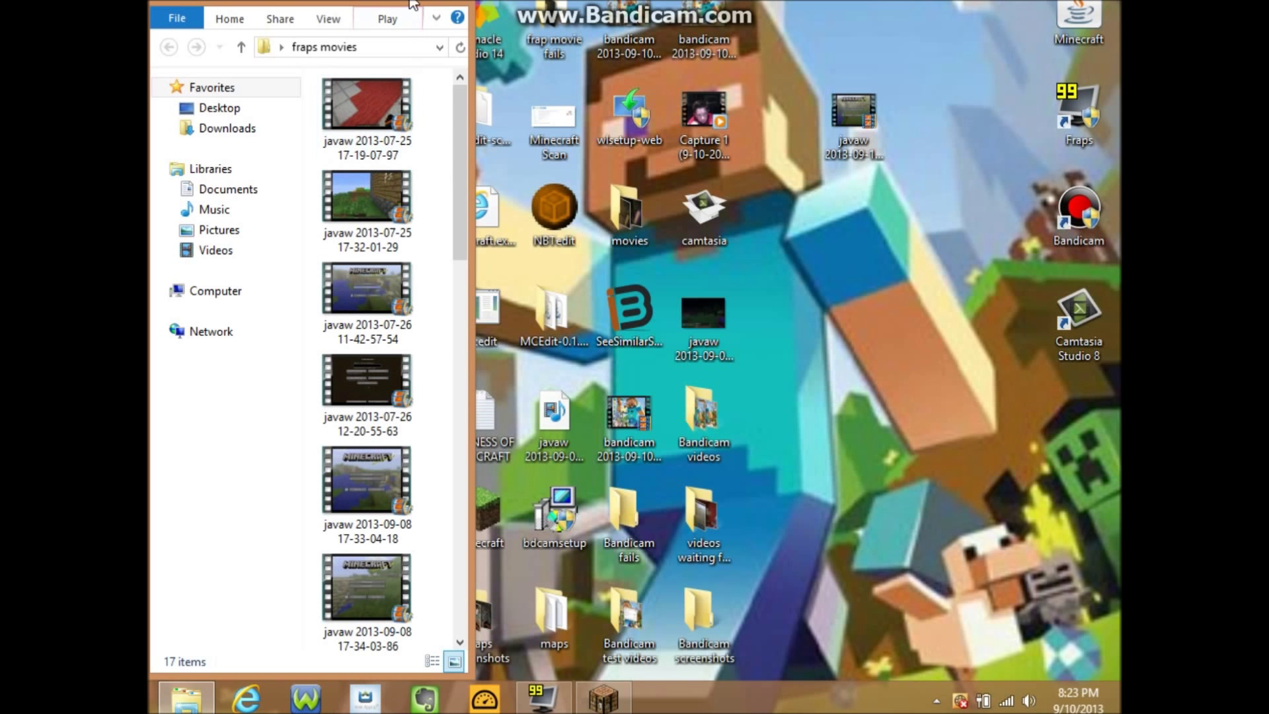
pyautogui.moveTo(409, 10); pyautogui.dragTo(430, 71)
pyautogui.click(470, 48)
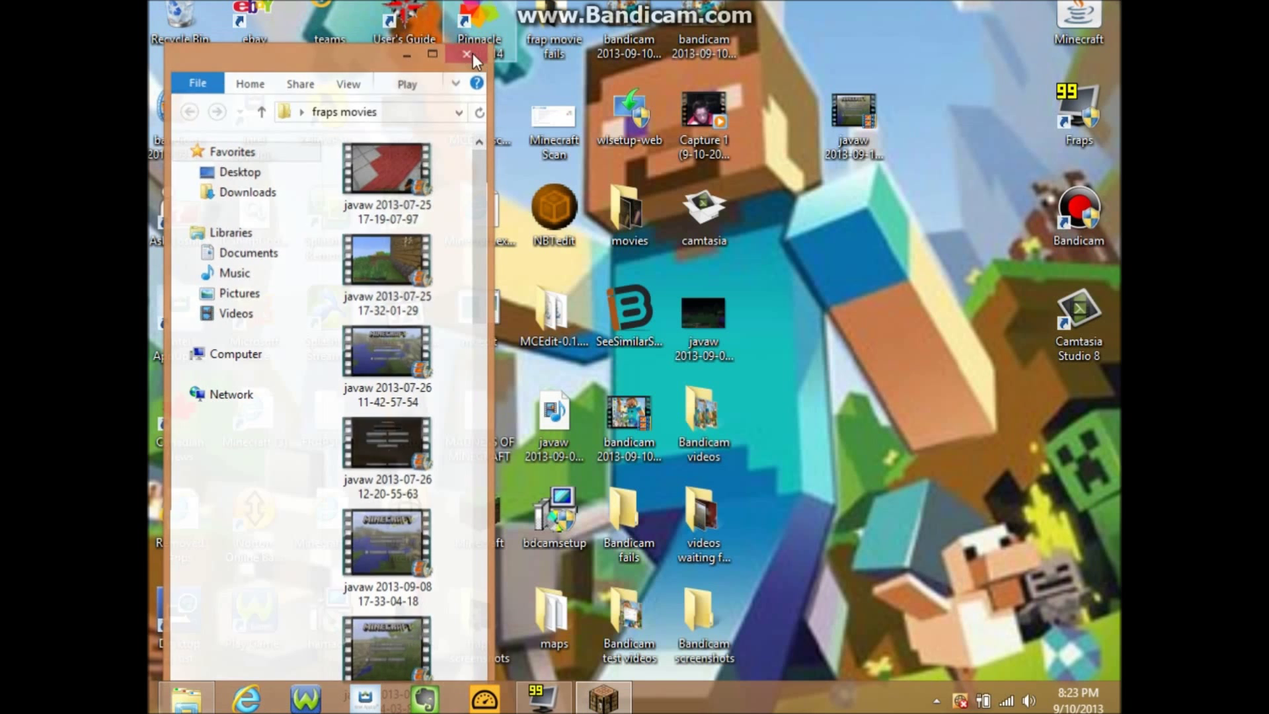
pyautogui.moveTo(873, 119); pyautogui.dragTo(910, 34)
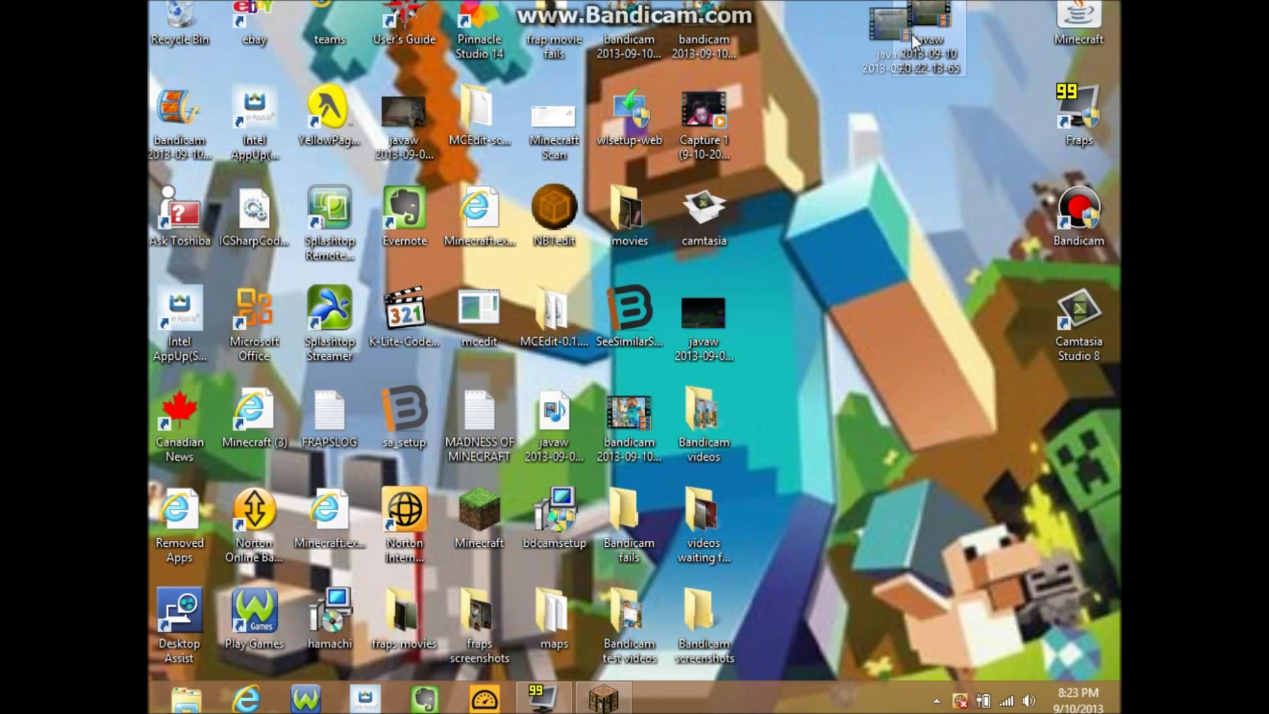
pyautogui.moveTo(724, 113); pyautogui.dragTo(858, 27)
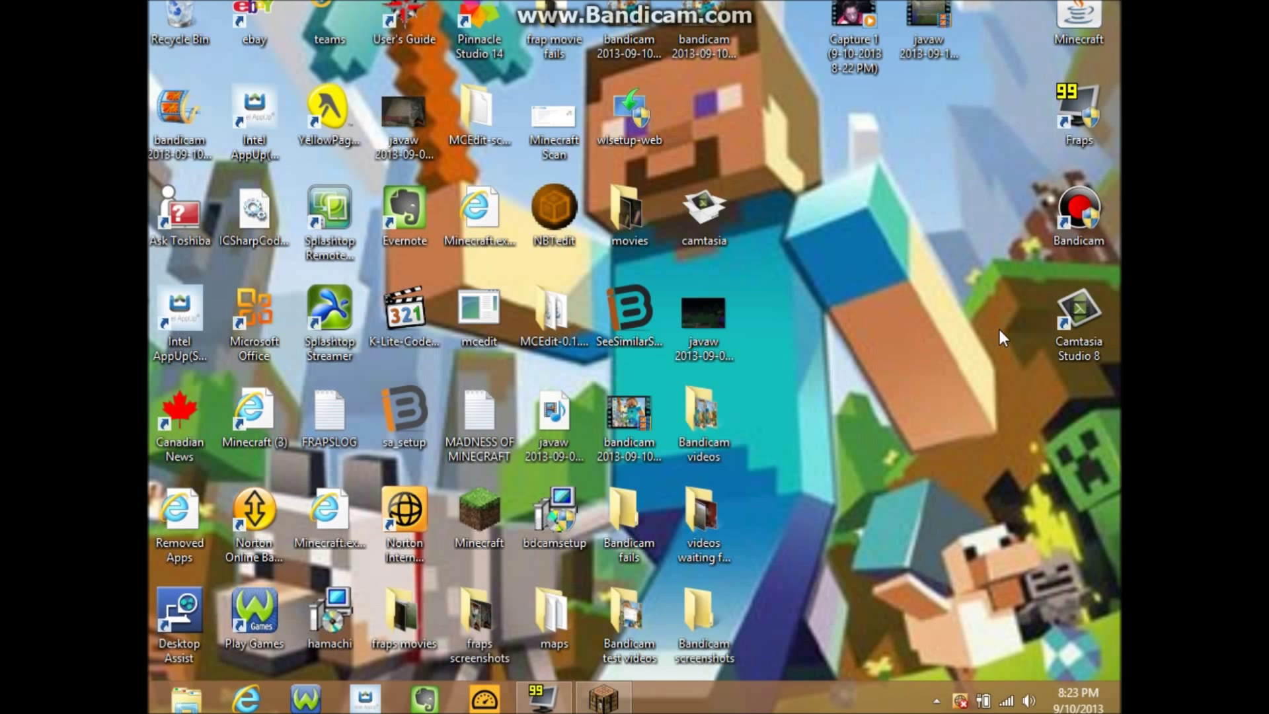
# Step: Launch Camtasia Studio 8 and line up the Capture 1 and javaw icons side by side
pyautogui.moveTo(1072, 323); pyautogui.dragTo(853, 317)
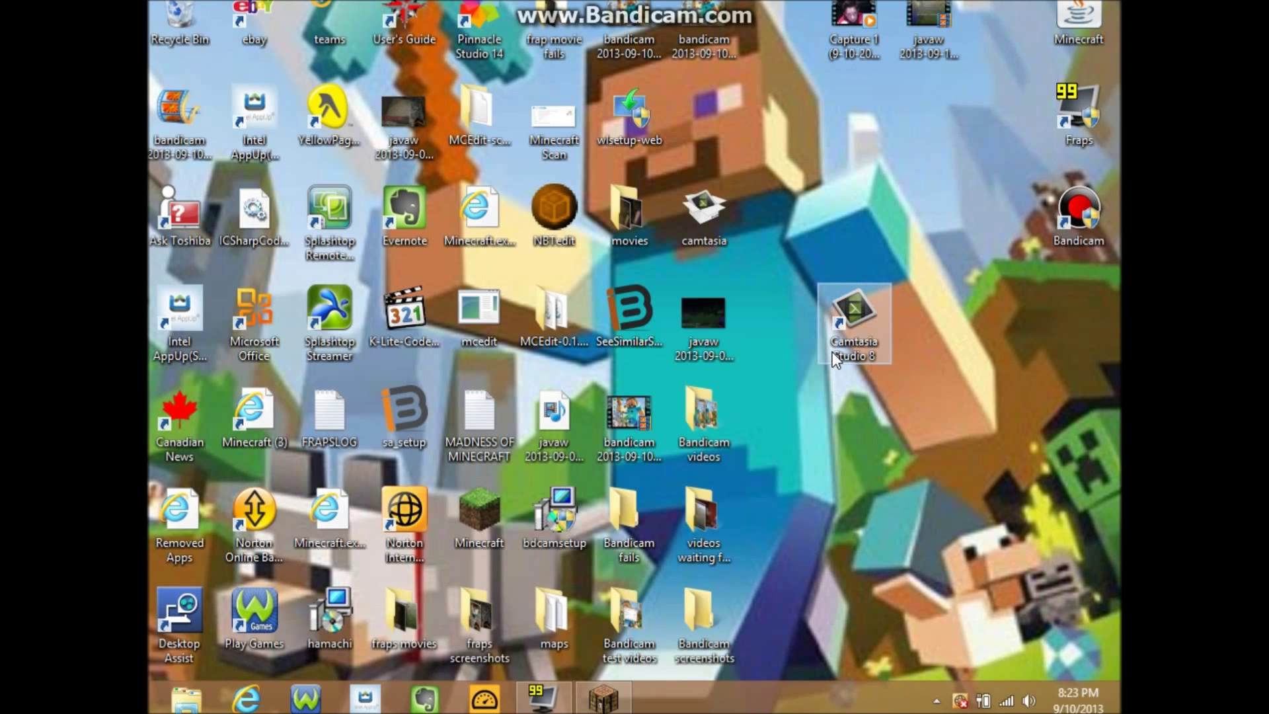
pyautogui.doubleClick(883, 335)
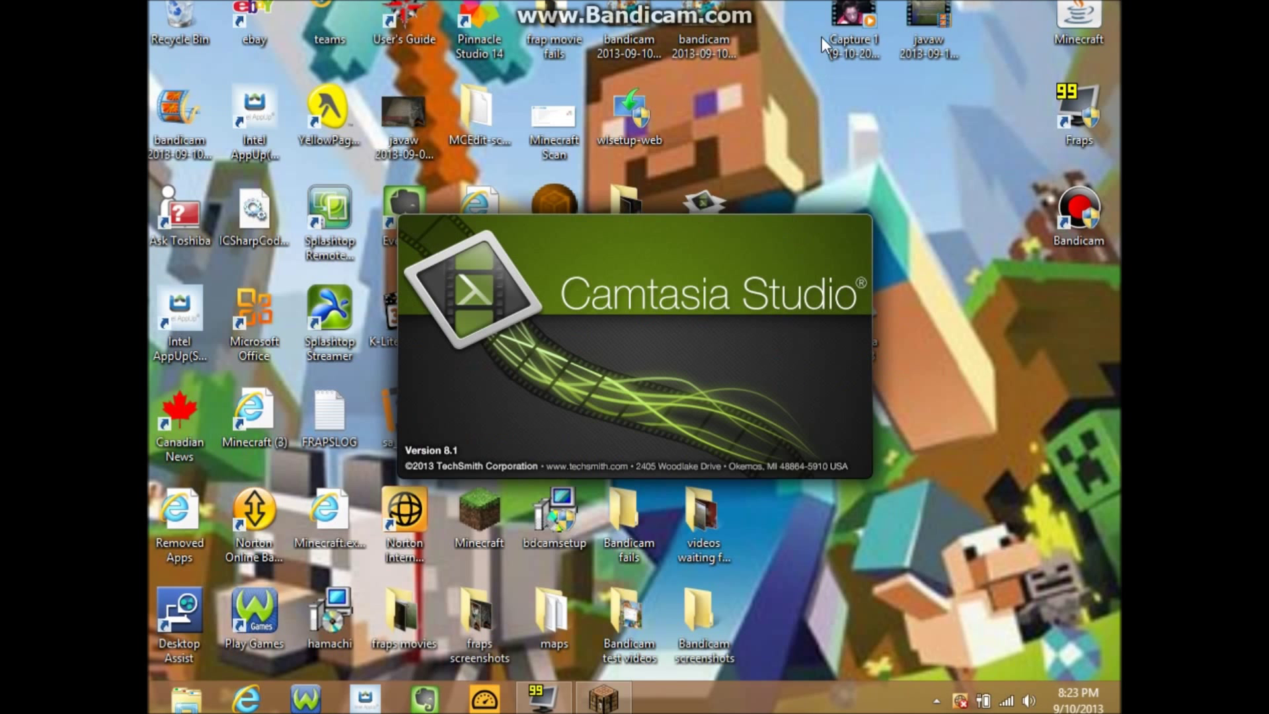
pyautogui.moveTo(822, 37); pyautogui.dragTo(912, 128)
pyautogui.moveTo(933, 58); pyautogui.dragTo(1000, 170)
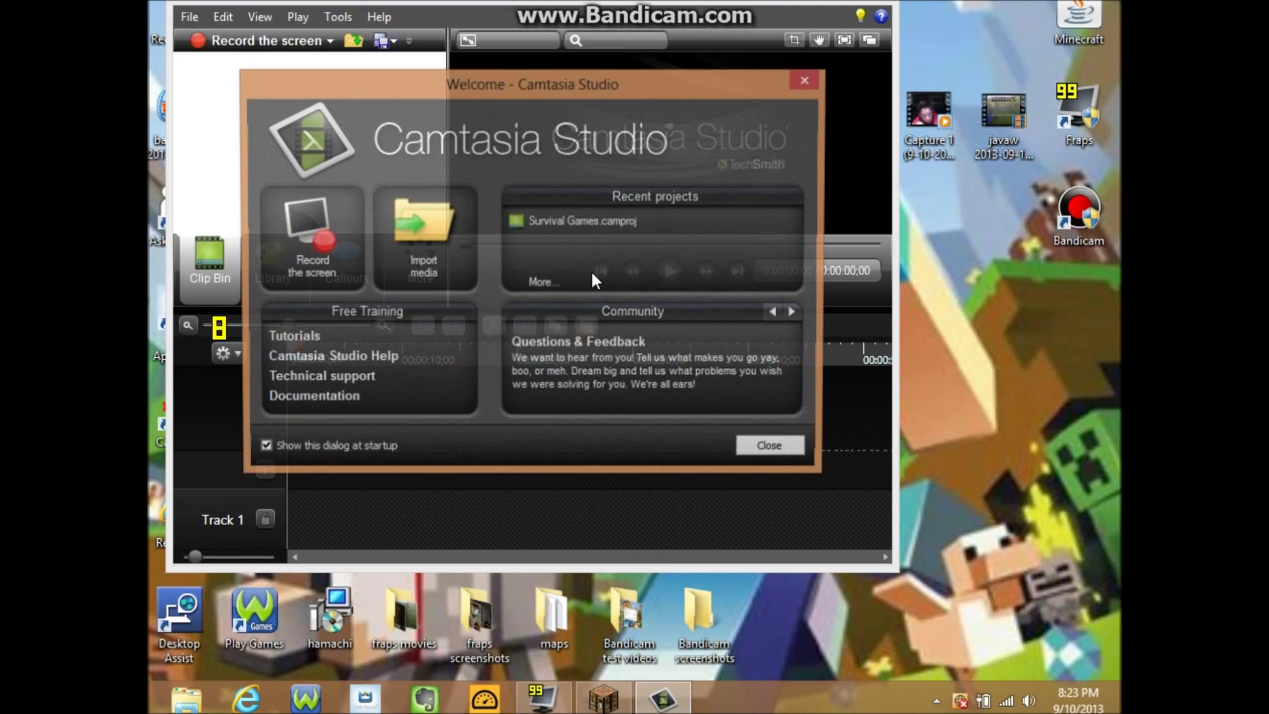
# Step: Dismiss the Camtasia welcome screen and add a second track to the timeline
pyautogui.click(807, 80)
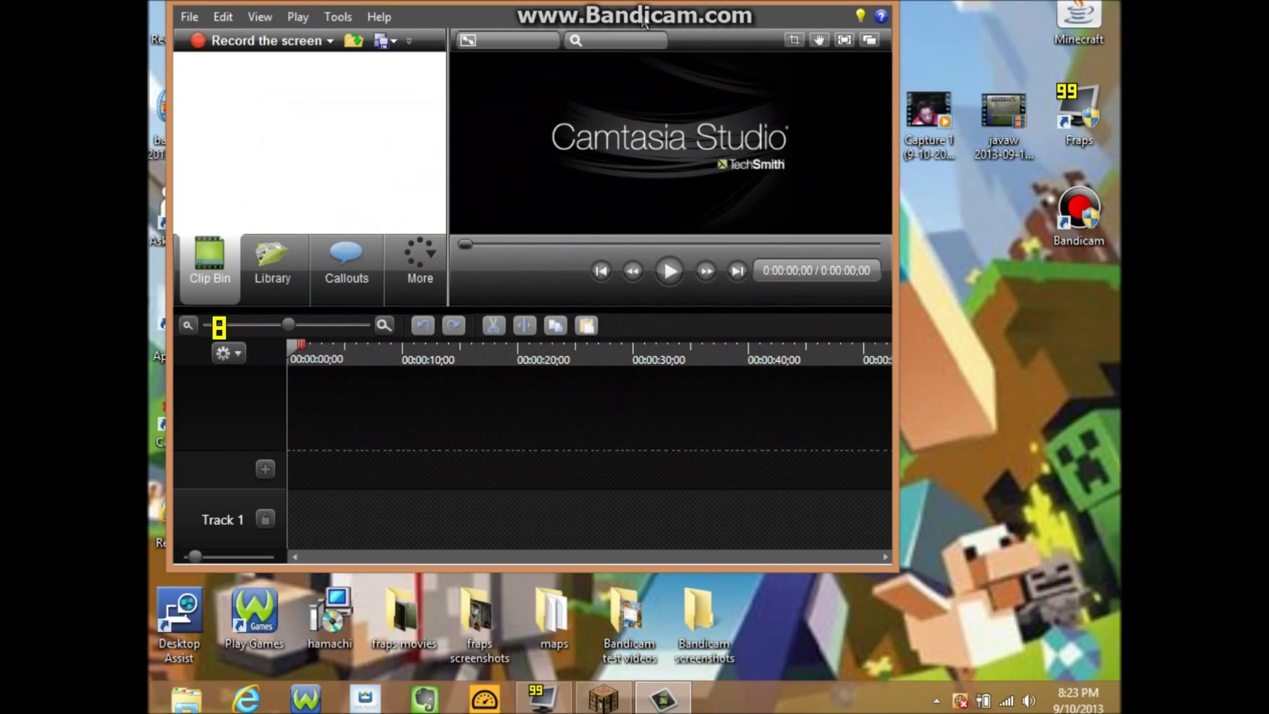
pyautogui.moveTo(619, 5); pyautogui.dragTo(614, 44)
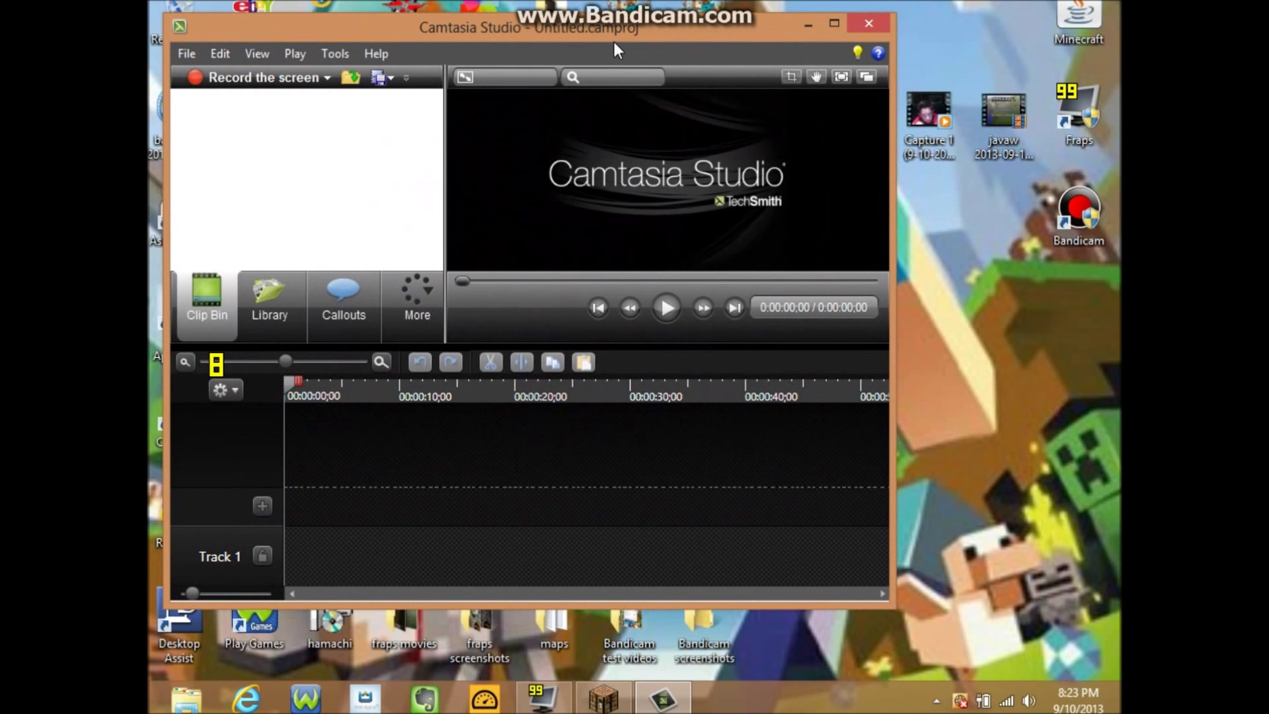
pyautogui.click(261, 506)
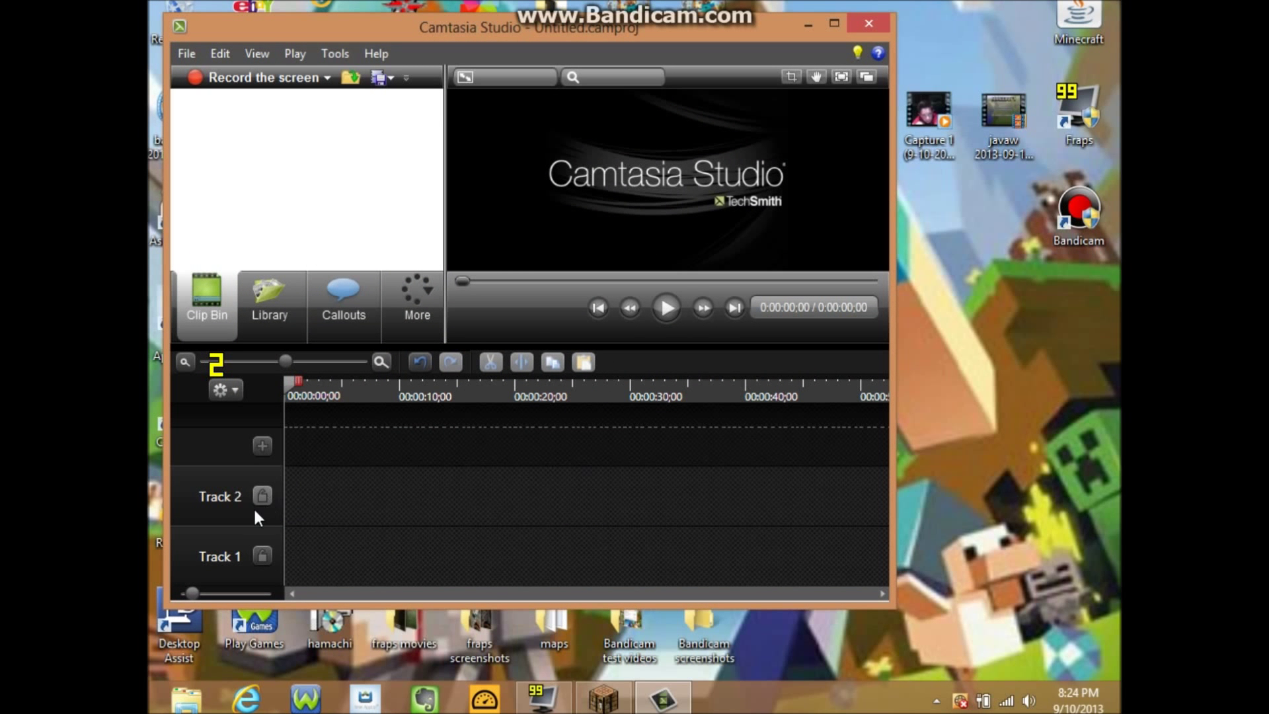
# Step: Import the Capture 1 webcam clip and the javaw gameplay video into the Clip Bin, then drag Capture 1 toward Track 2
pyautogui.moveTo(928, 111); pyautogui.dragTo(225, 169)
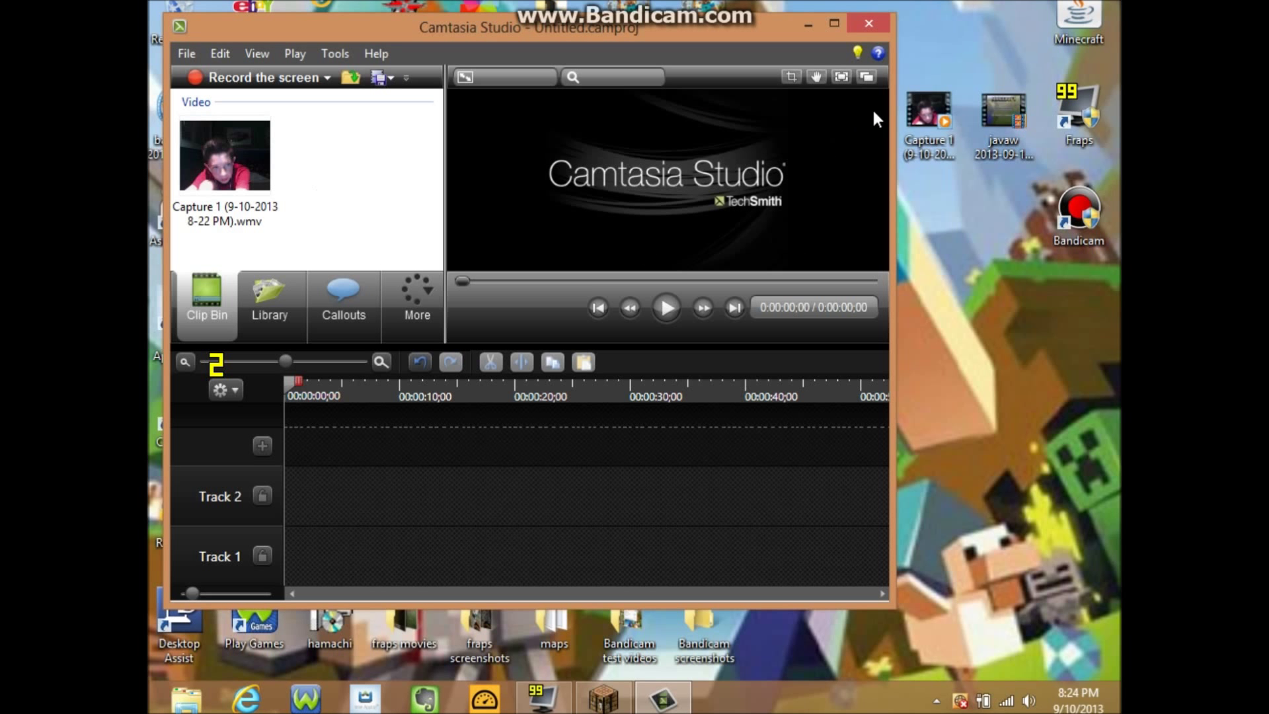
pyautogui.moveTo(1016, 125); pyautogui.dragTo(399, 189)
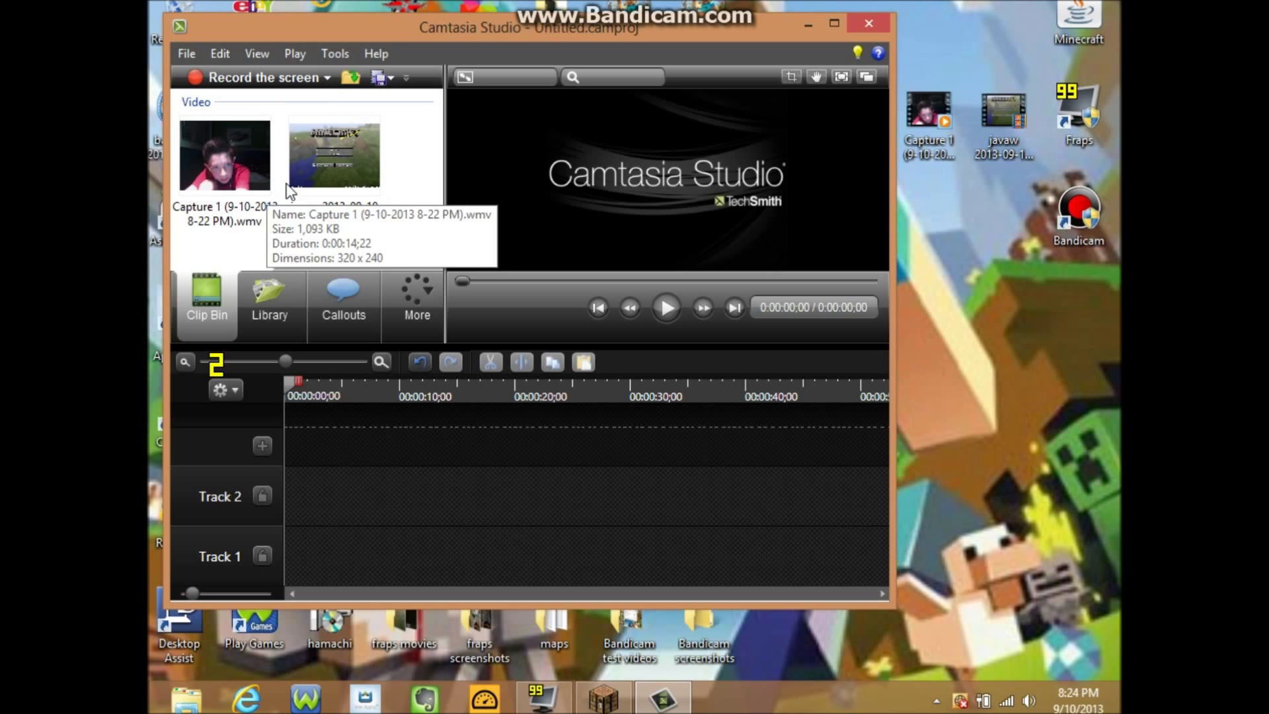
pyautogui.moveTo(212, 169); pyautogui.dragTo(315, 486)
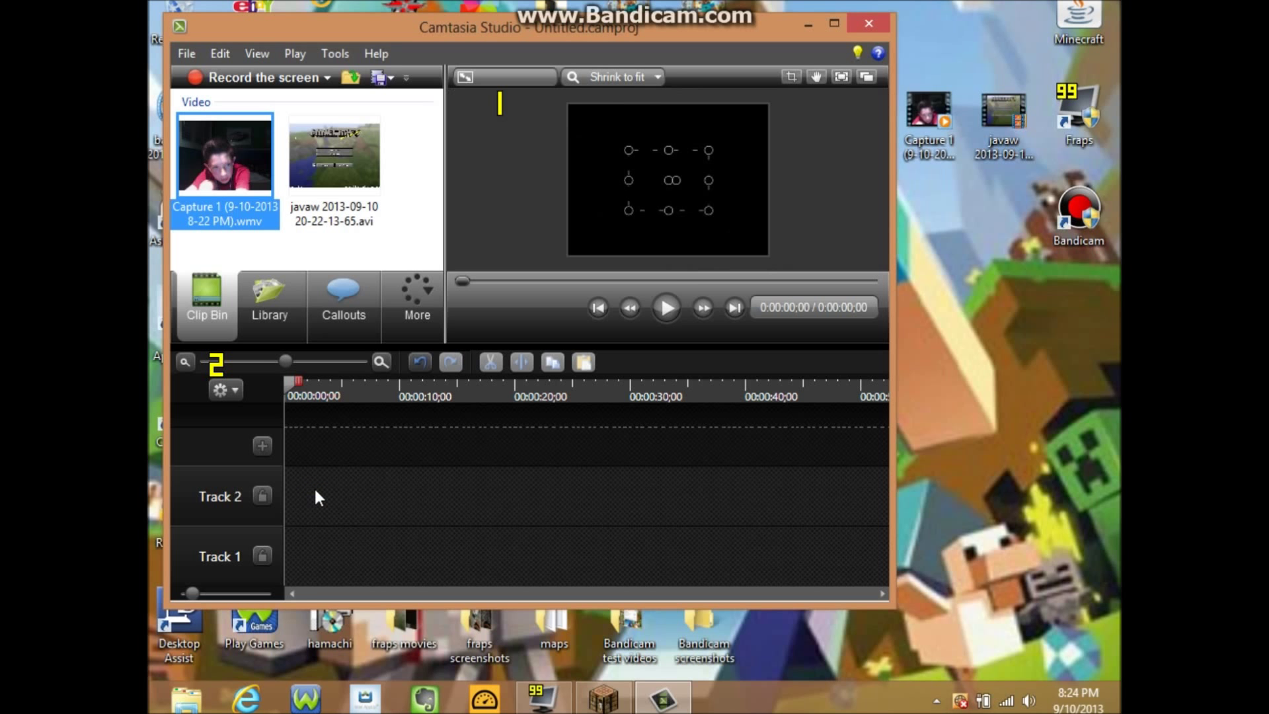
# Step: Start Capture 1 at zero on Track 2, put javaw on Track 1, and shrink the webcam top-left
pyautogui.click(577, 443)
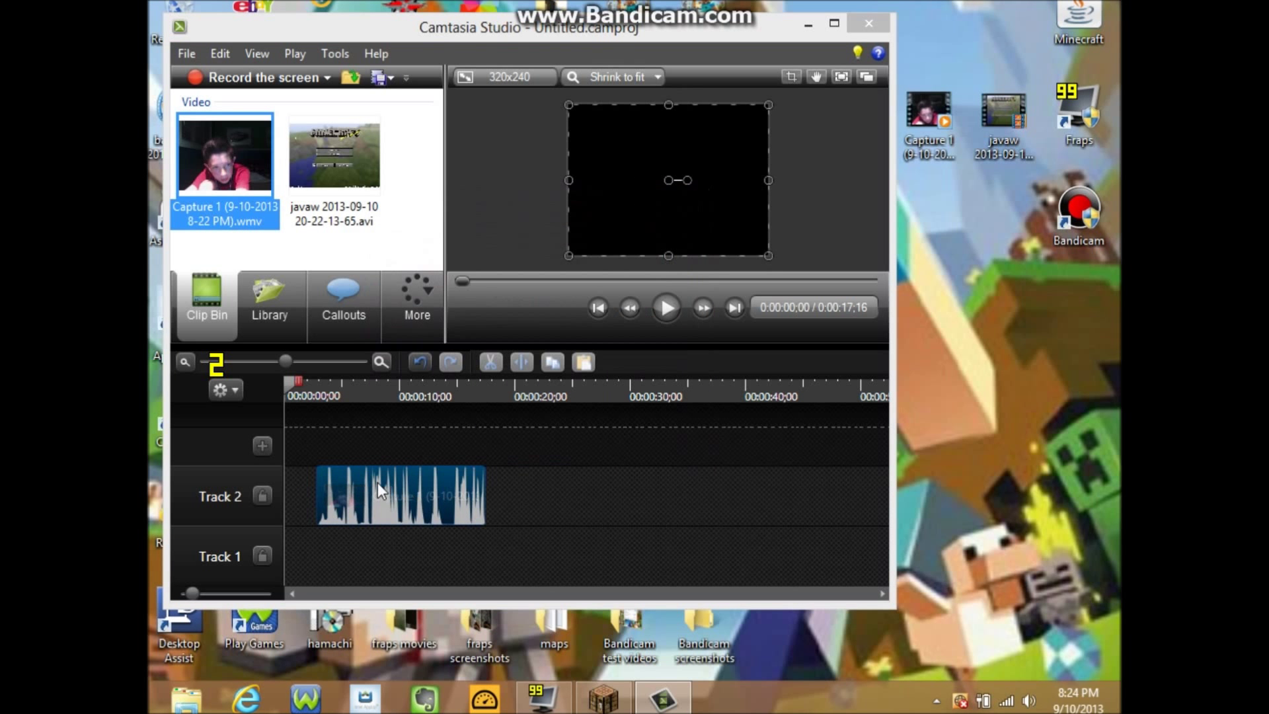
pyautogui.moveTo(373, 473); pyautogui.dragTo(339, 473)
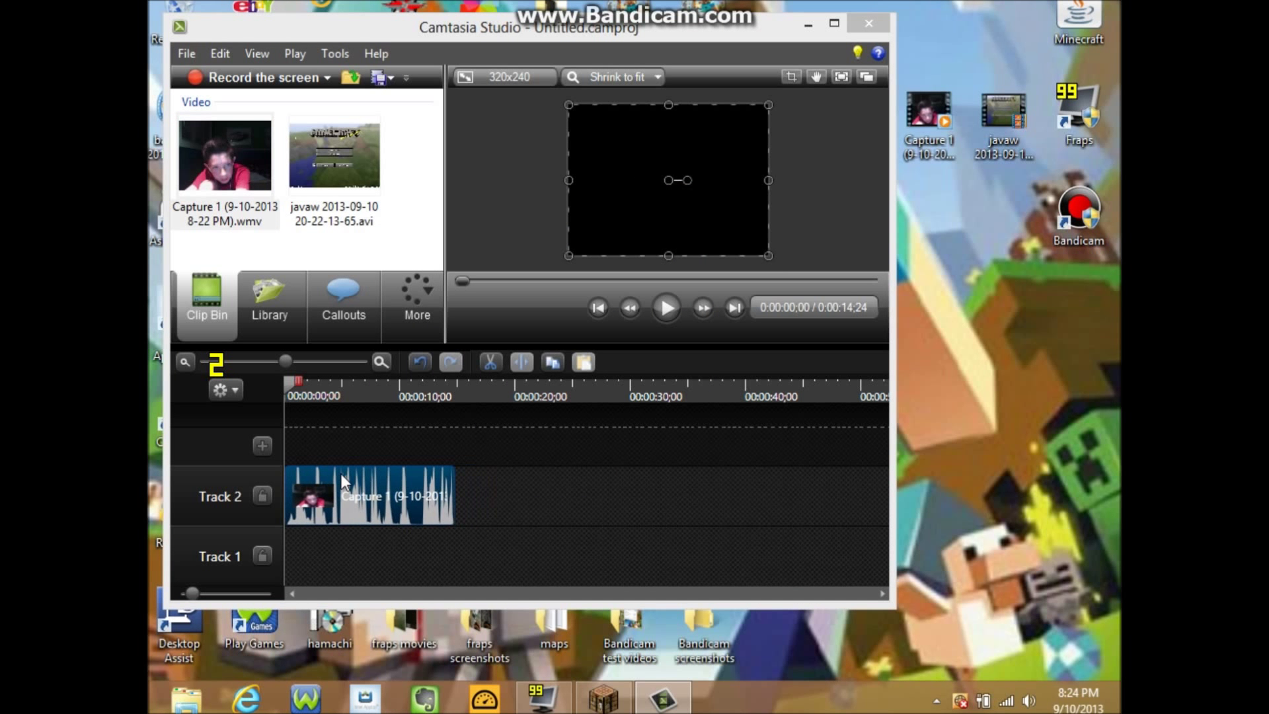
pyautogui.moveTo(324, 164); pyautogui.dragTo(306, 553)
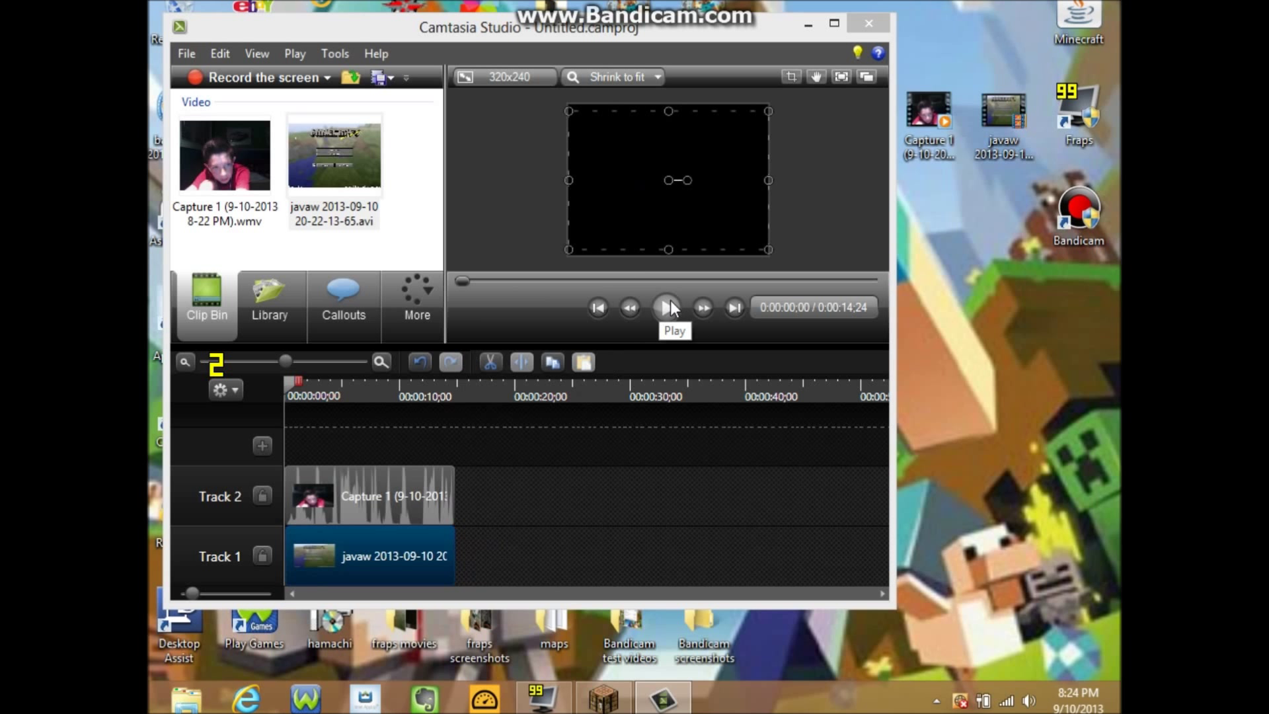
pyautogui.moveTo(768, 249); pyautogui.dragTo(640, 160)
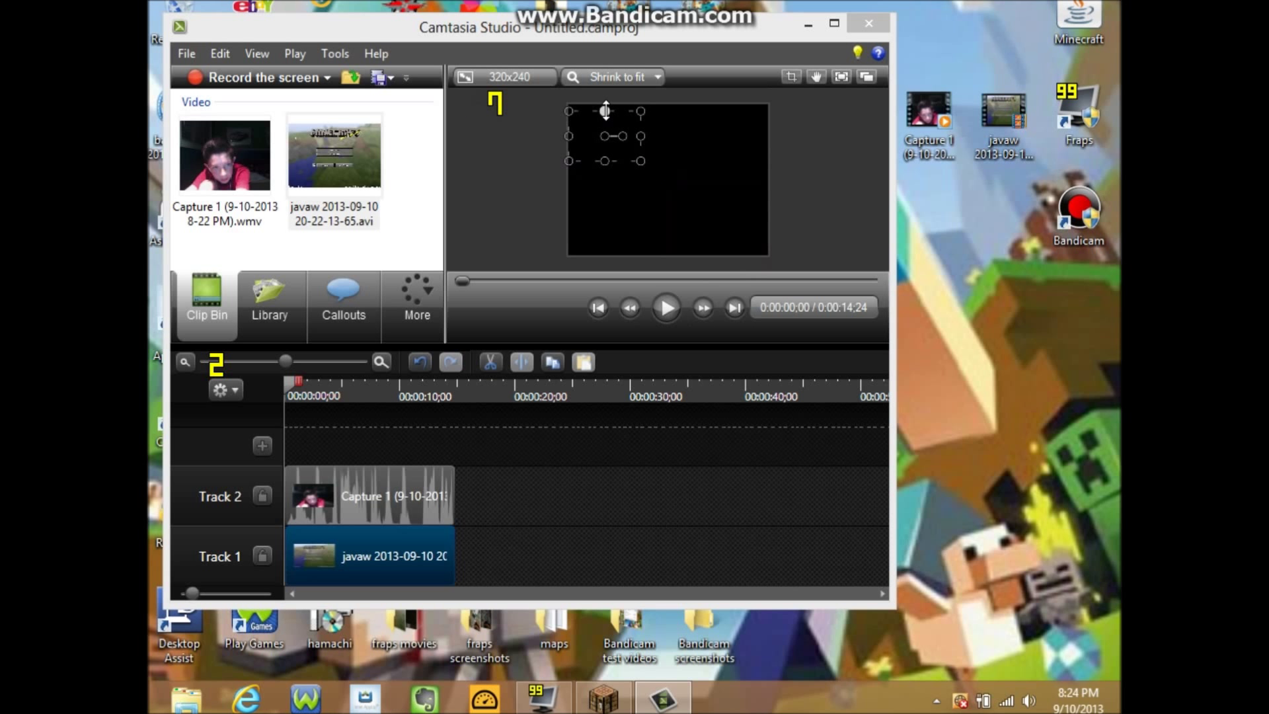
pyautogui.moveTo(605, 111); pyautogui.dragTo(605, 105)
# Step: Preview the overlay, then resize the webcam picture in the top-left corner
pyautogui.click(667, 306)
pyautogui.click(668, 307)
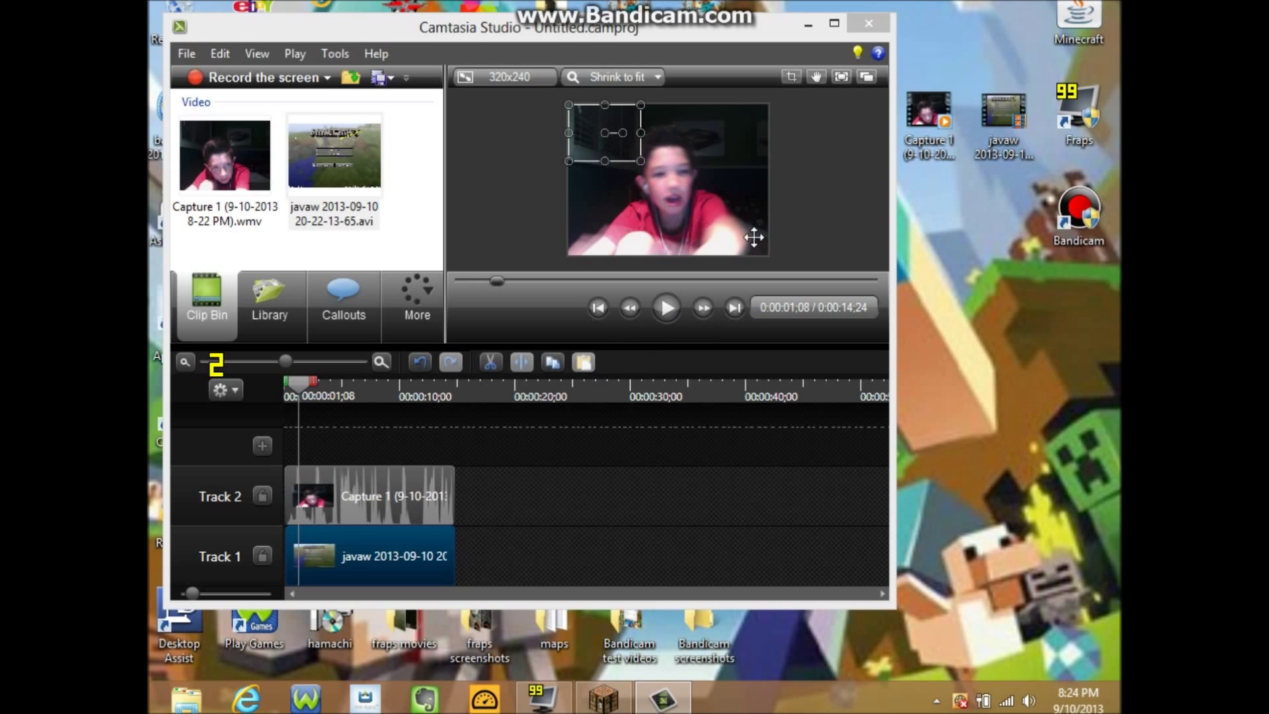
pyautogui.click(764, 252)
pyautogui.moveTo(764, 252); pyautogui.dragTo(632, 156)
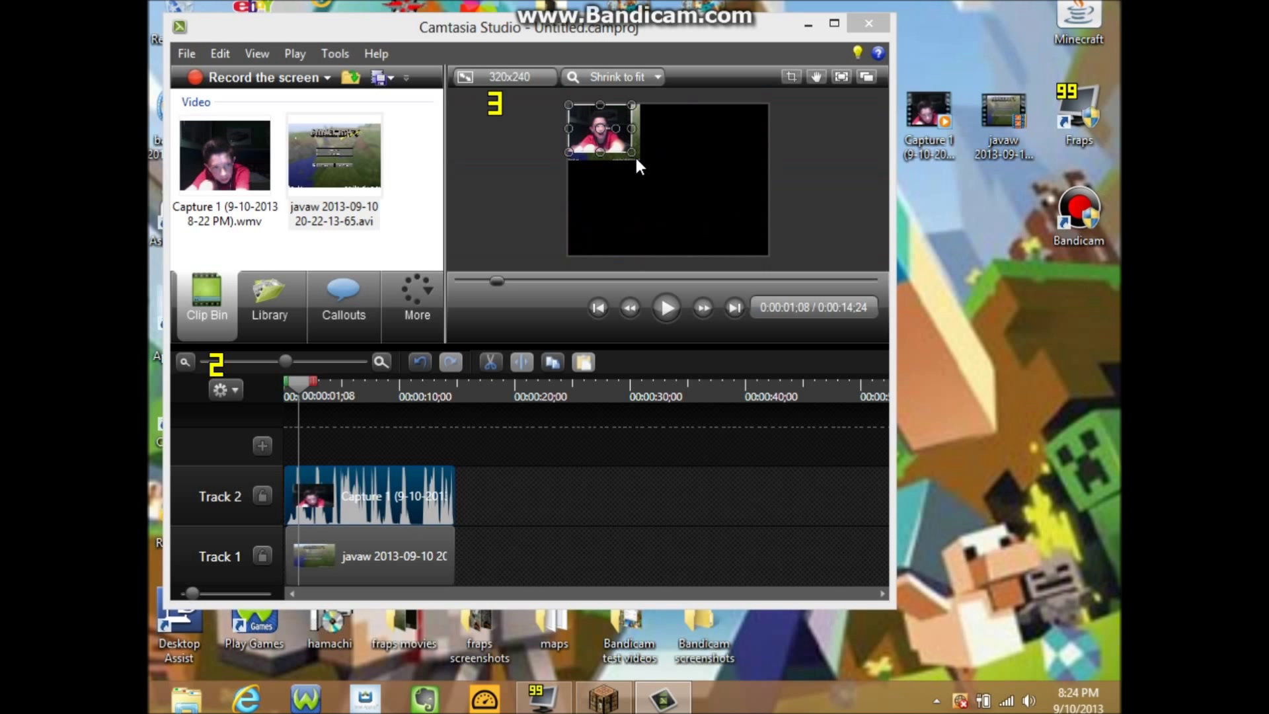
# Step: Stretch the Track 1 gameplay video to fill the whole canvas
pyautogui.click(639, 140)
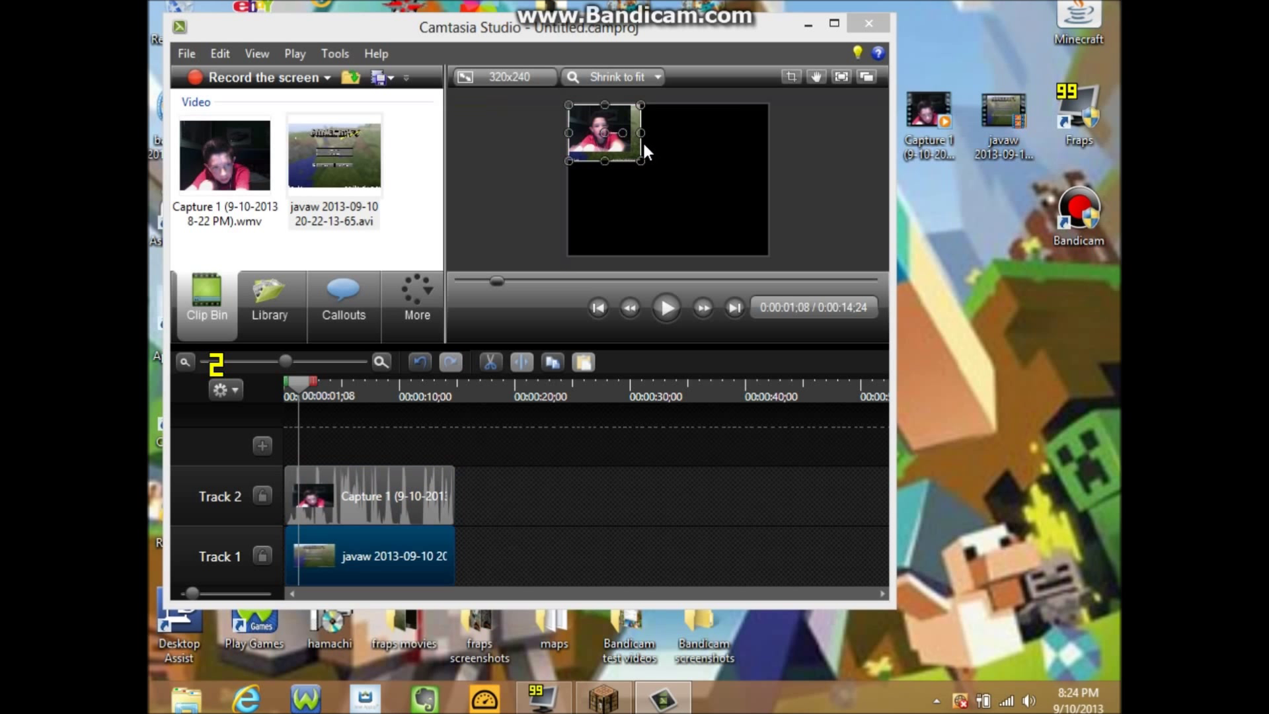
pyautogui.moveTo(640, 160); pyautogui.dragTo(751, 248)
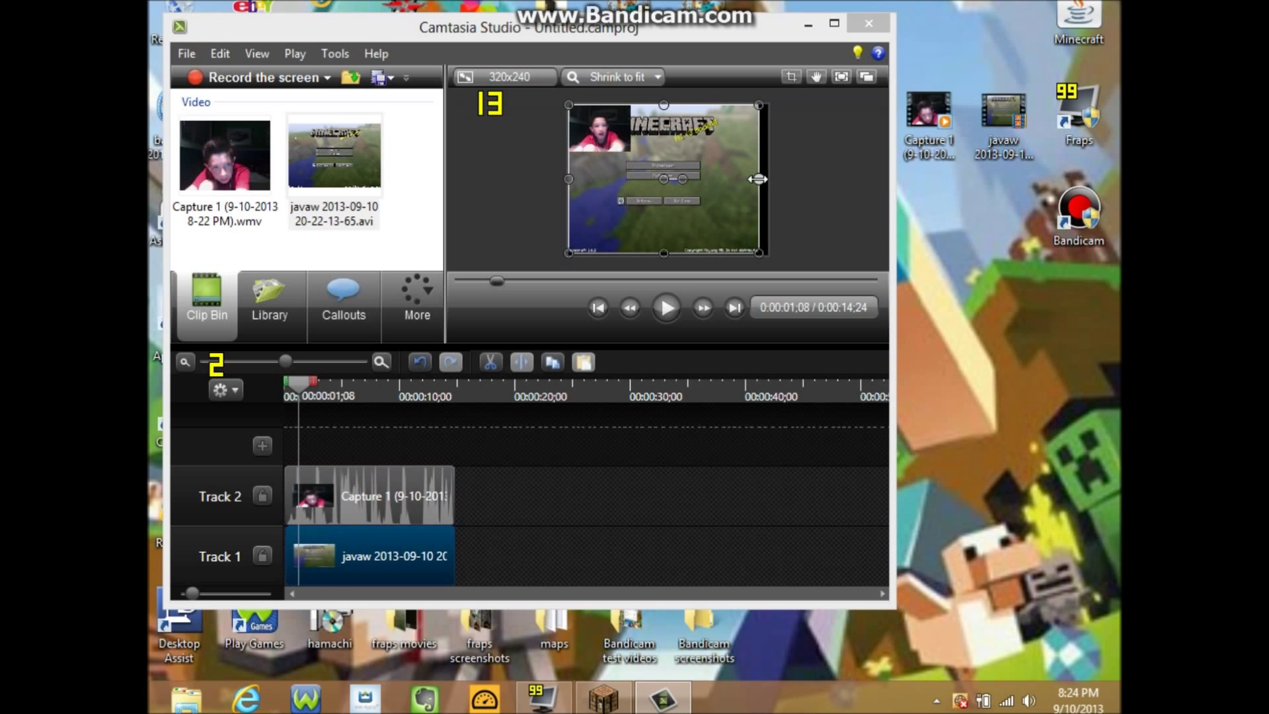
pyautogui.moveTo(753, 177); pyautogui.dragTo(768, 179)
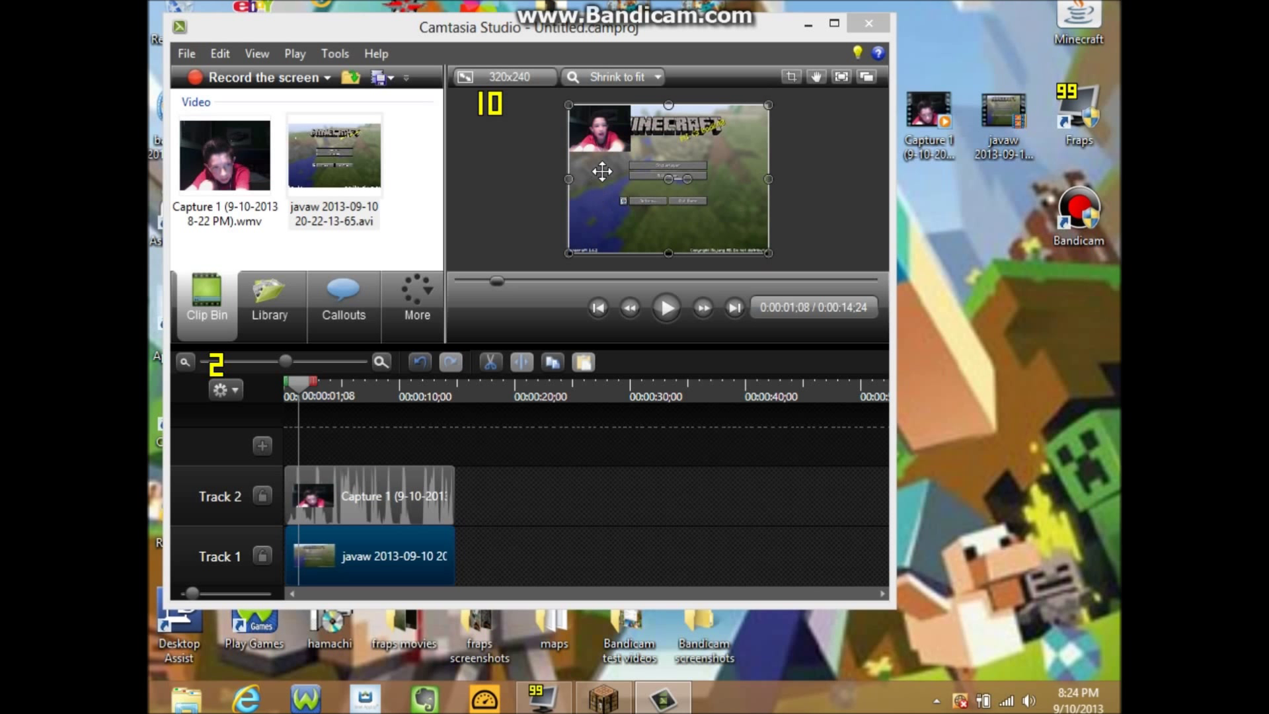
# Step: Enlarge the webcam overlay slightly, deselect, and play the picture-in-picture result
pyautogui.click(620, 151)
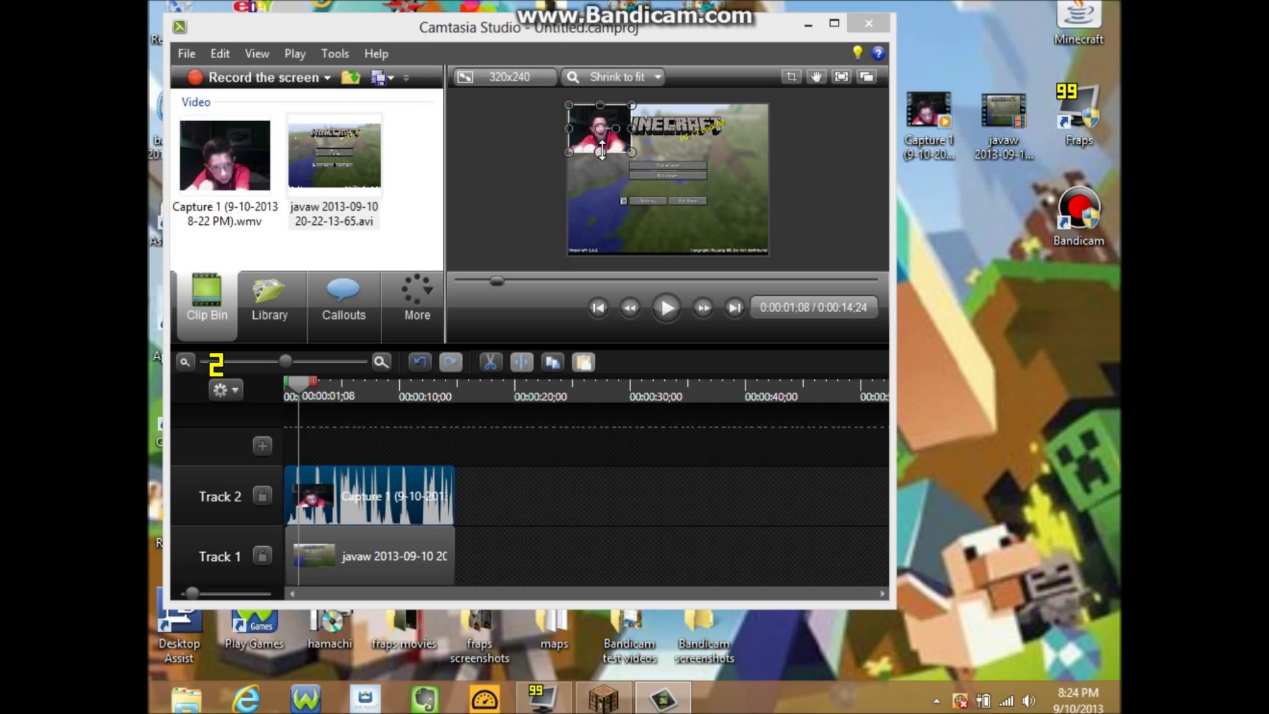
pyautogui.moveTo(601, 152); pyautogui.dragTo(635, 131)
pyautogui.click(537, 204)
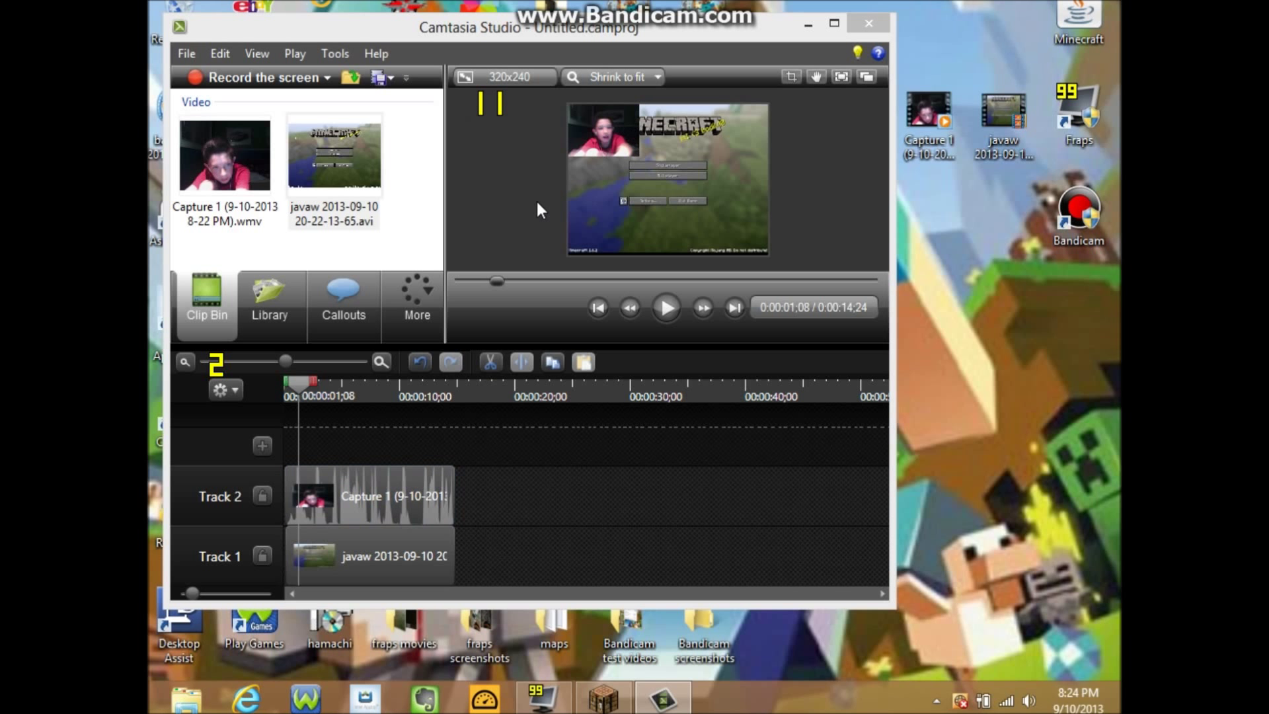
pyautogui.click(659, 315)
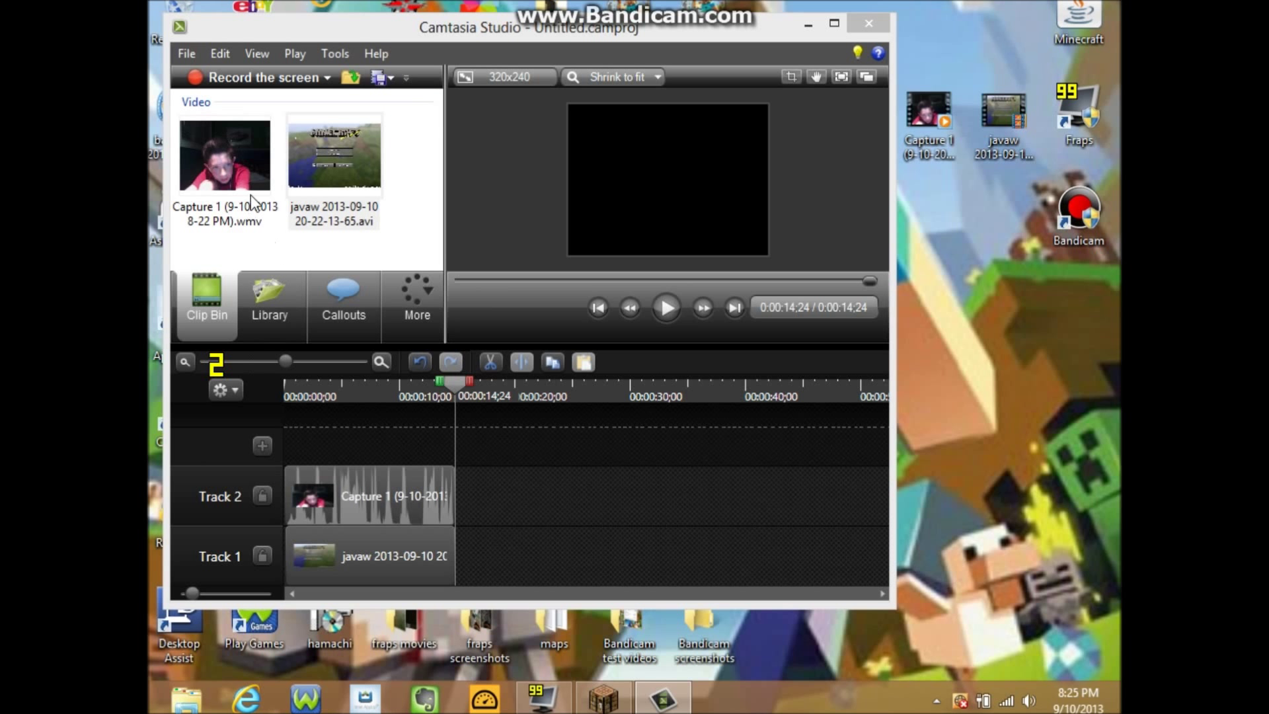
# Step: Delete the Capture 1 and javaw clips from Tracks 2 and 1
pyautogui.rightClick(387, 499)
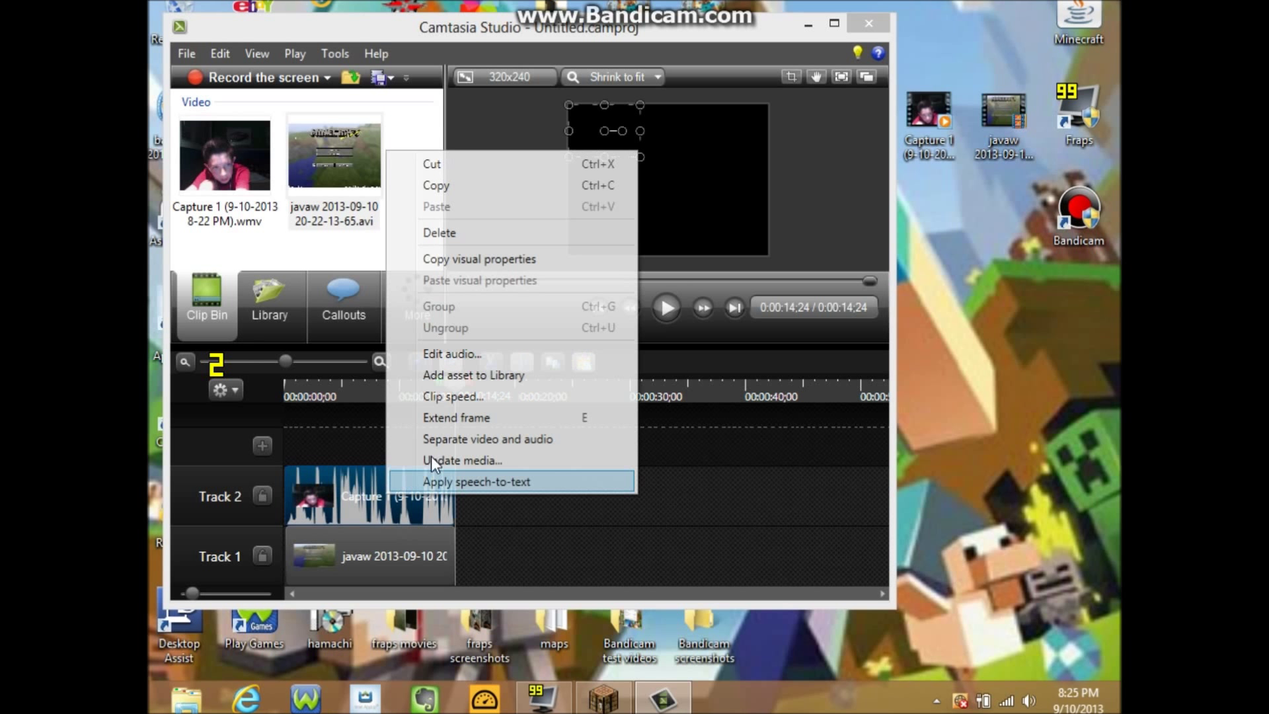
pyautogui.click(438, 233)
pyautogui.rightClick(367, 551)
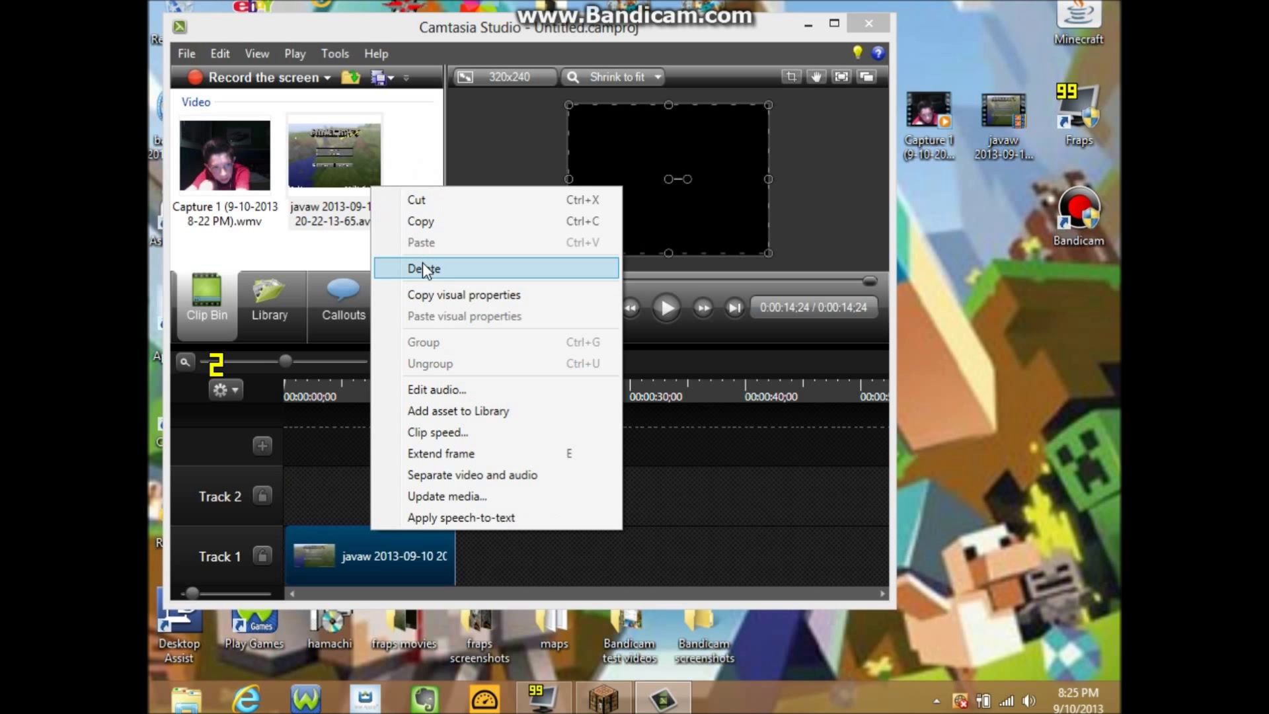
pyautogui.click(423, 263)
# Step: Remove the javaw and Capture 1 videos from the Clip Bin and close Camtasia Studio
pyautogui.rightClick(327, 156)
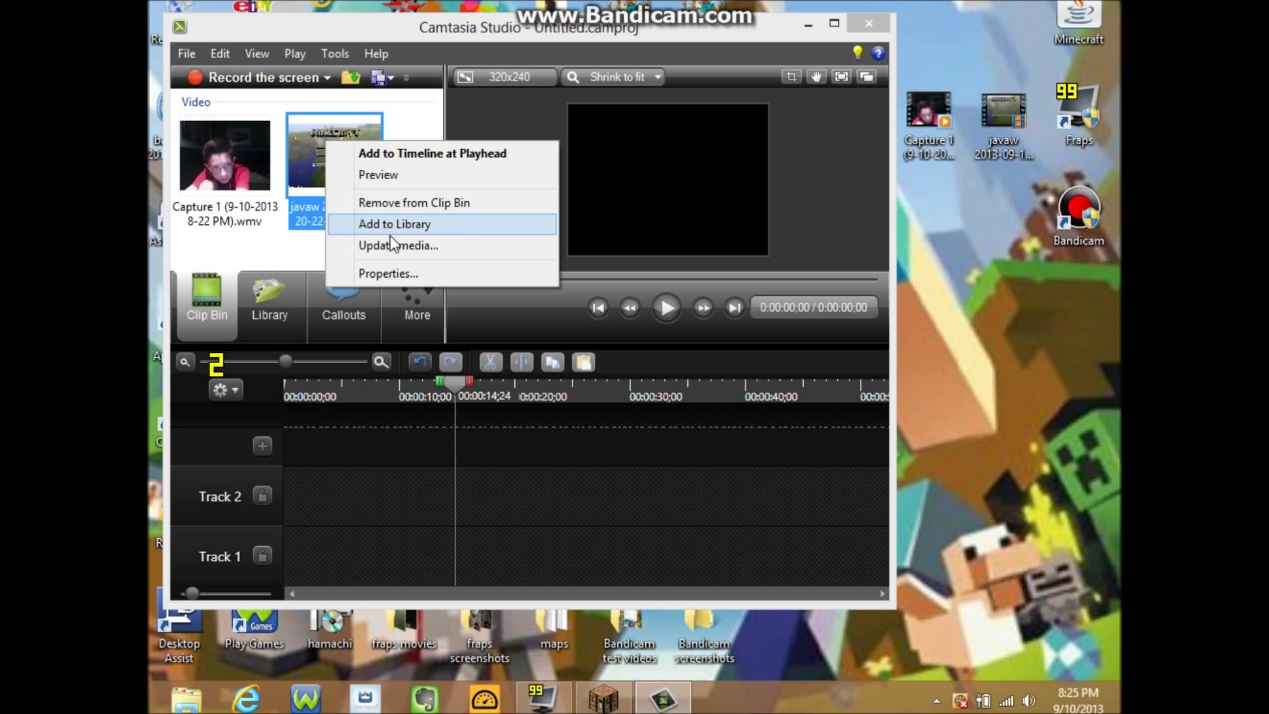
pyautogui.click(389, 204)
pyautogui.rightClick(241, 164)
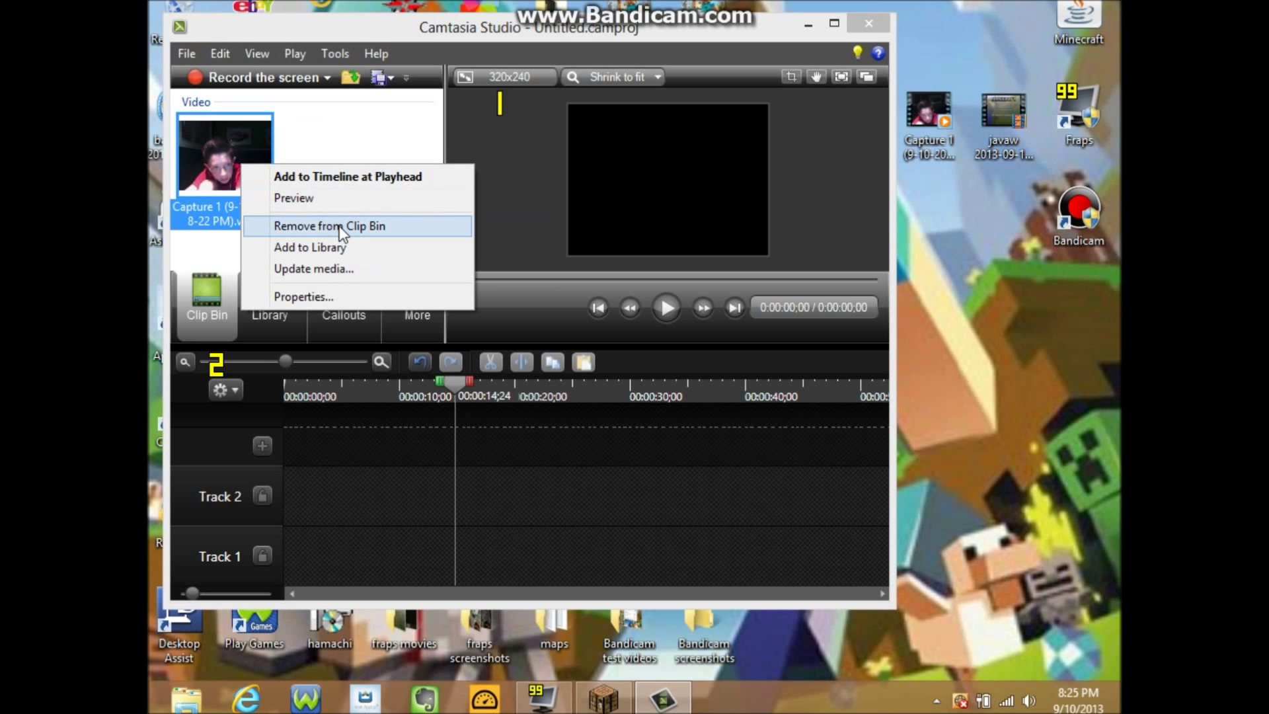
pyautogui.click(339, 226)
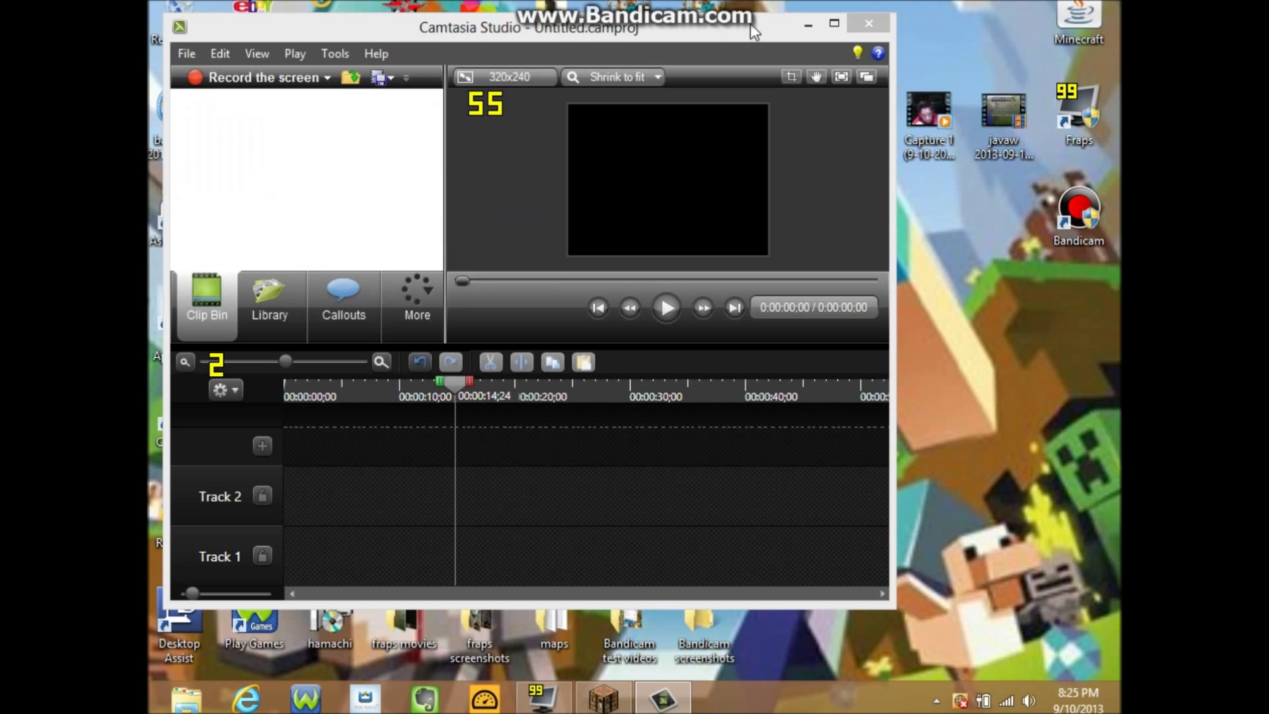
pyautogui.click(876, 20)
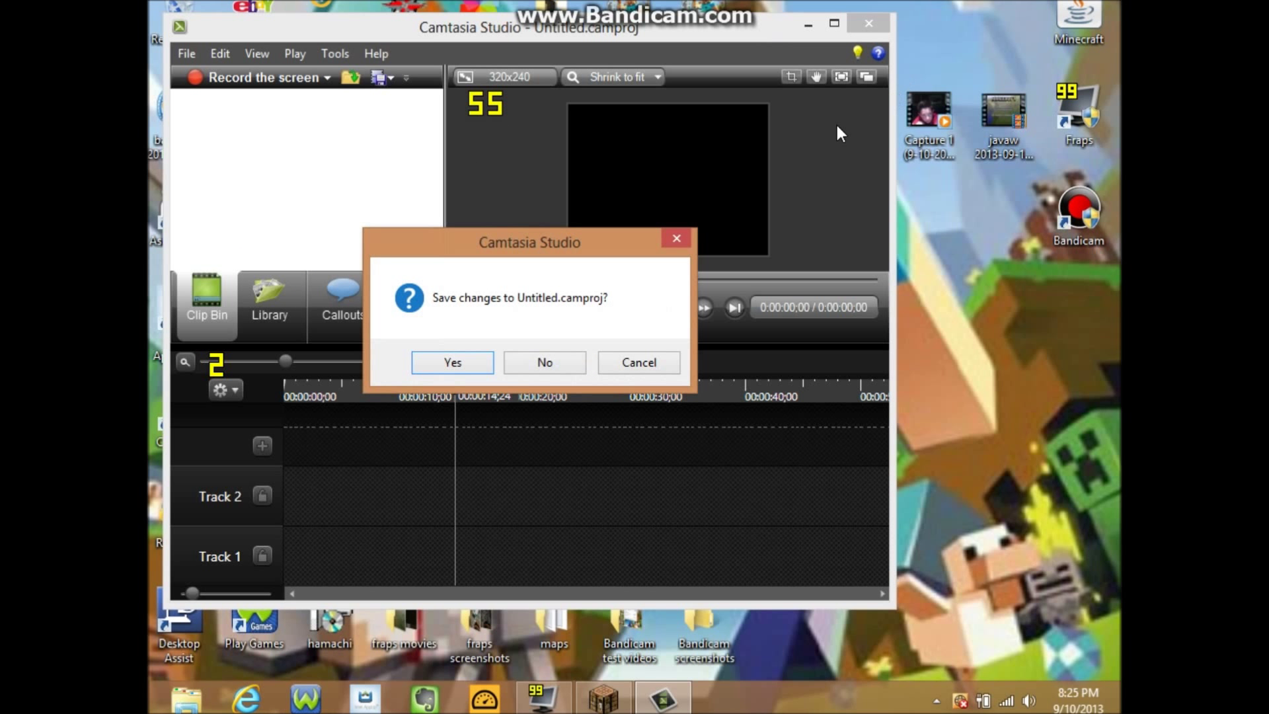
# Step: Close Camtasia without saving and rearrange the Capture 1, javaw and Camtasia desktop icons
pyautogui.click(522, 365)
pyautogui.moveTo(936, 127); pyautogui.dragTo(875, 49)
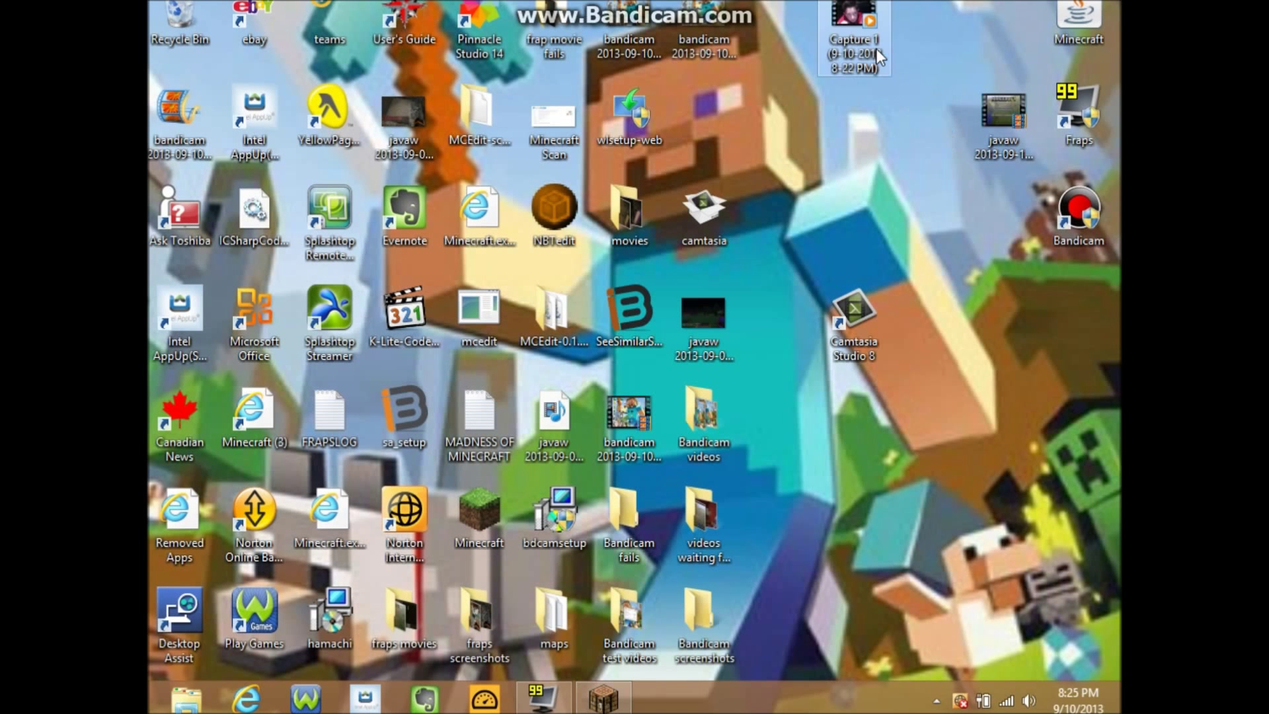
pyautogui.moveTo(984, 141); pyautogui.dragTo(912, 70)
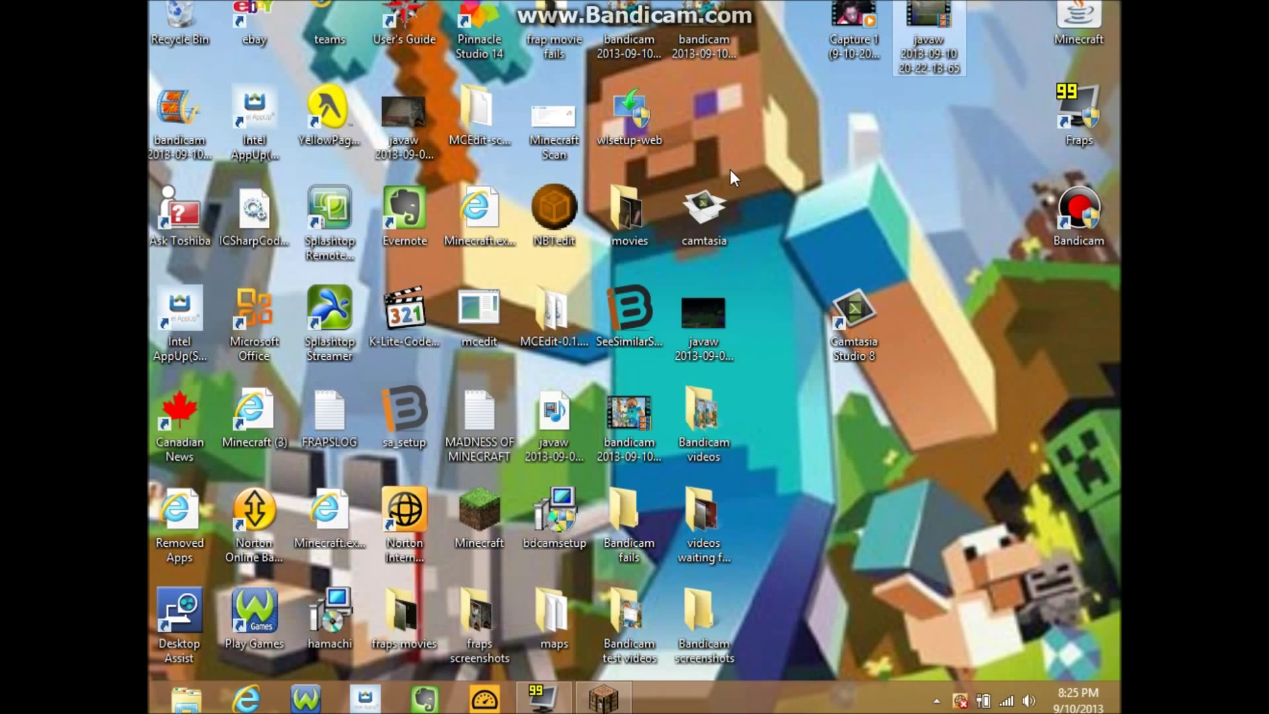
pyautogui.moveTo(872, 350); pyautogui.dragTo(1089, 338)
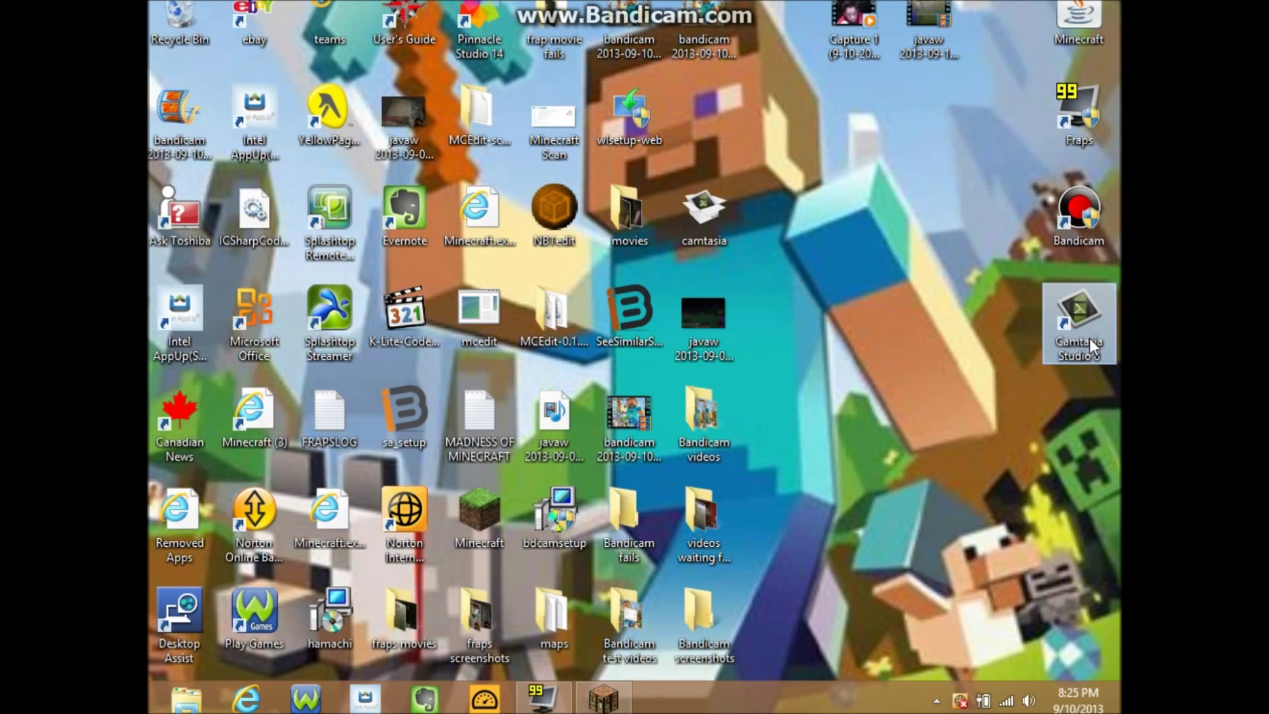
# Step: Move the Capture 1 and javaw icons down a row, side by side
pyautogui.moveTo(730, 286)
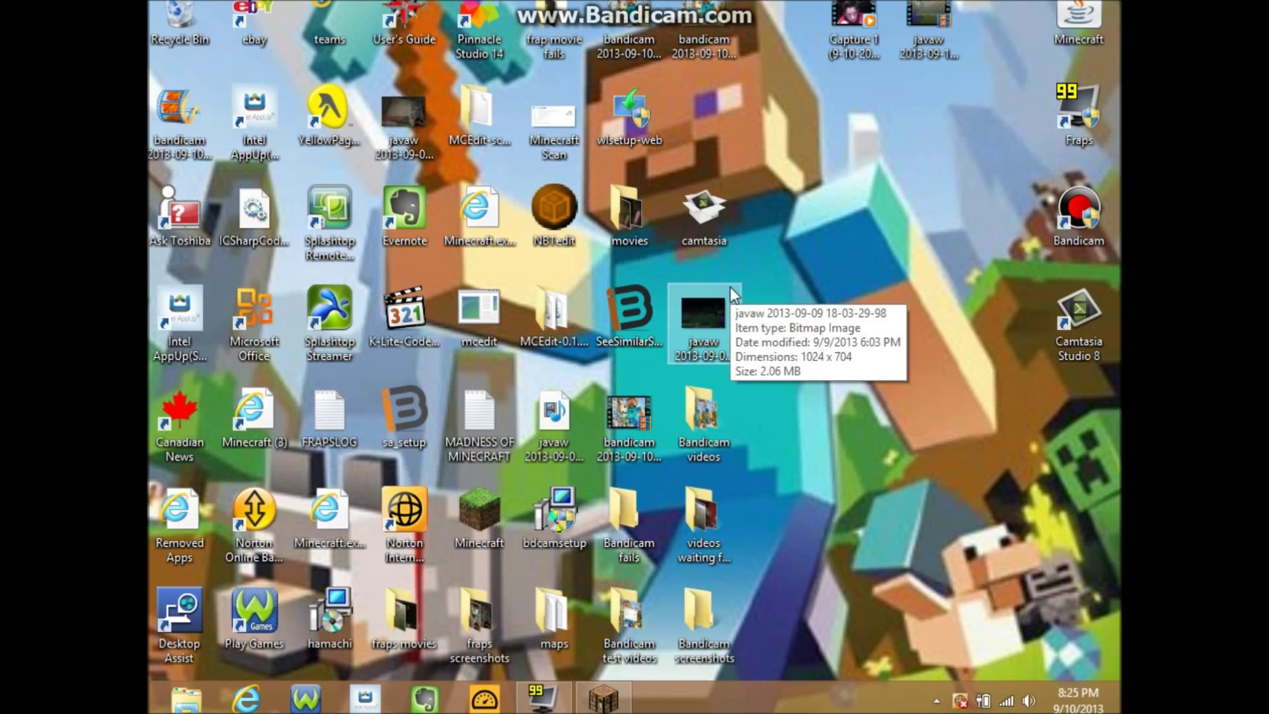
pyautogui.moveTo(852, 30); pyautogui.dragTo(855, 129)
pyautogui.moveTo(949, 53); pyautogui.dragTo(947, 153)
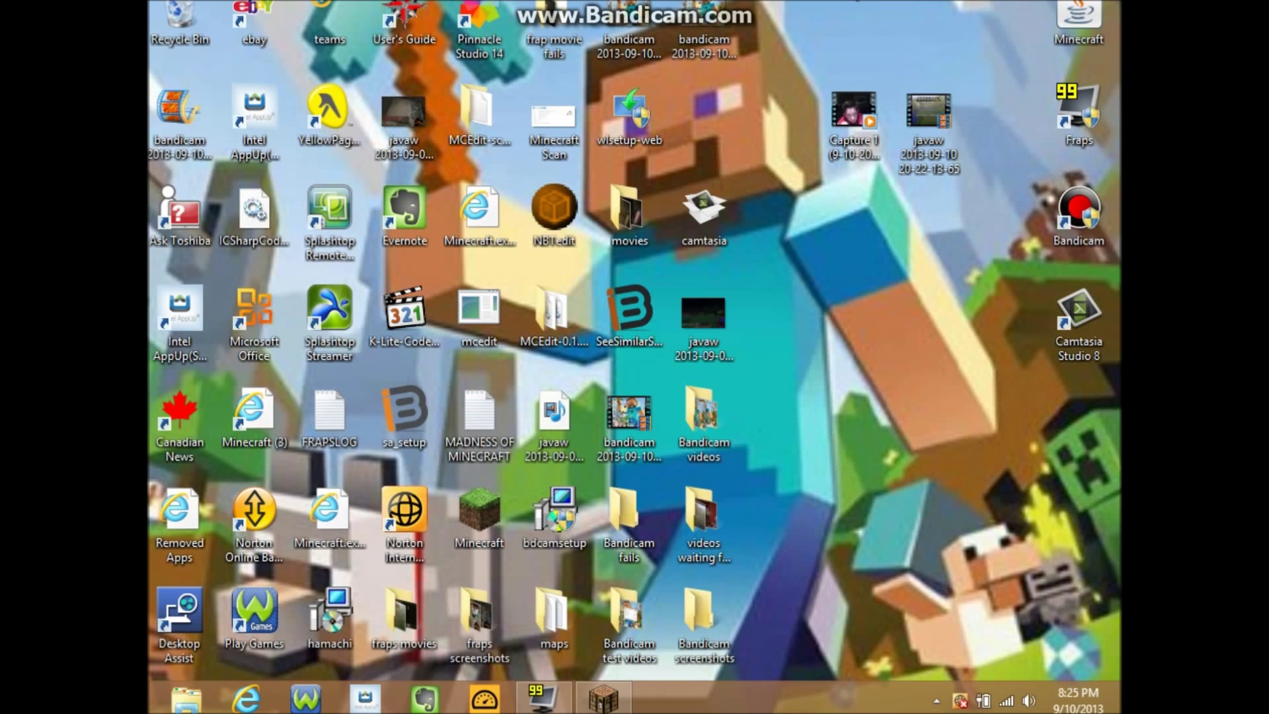
pyautogui.moveTo(938, 124)
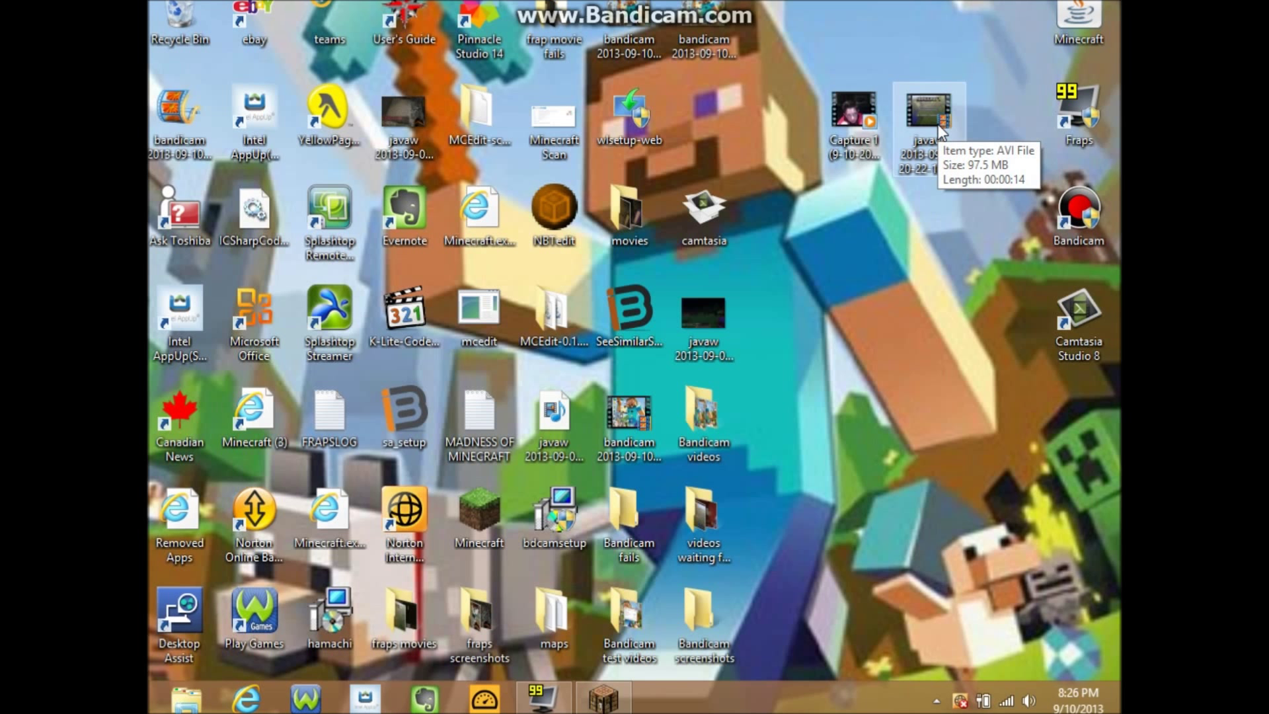